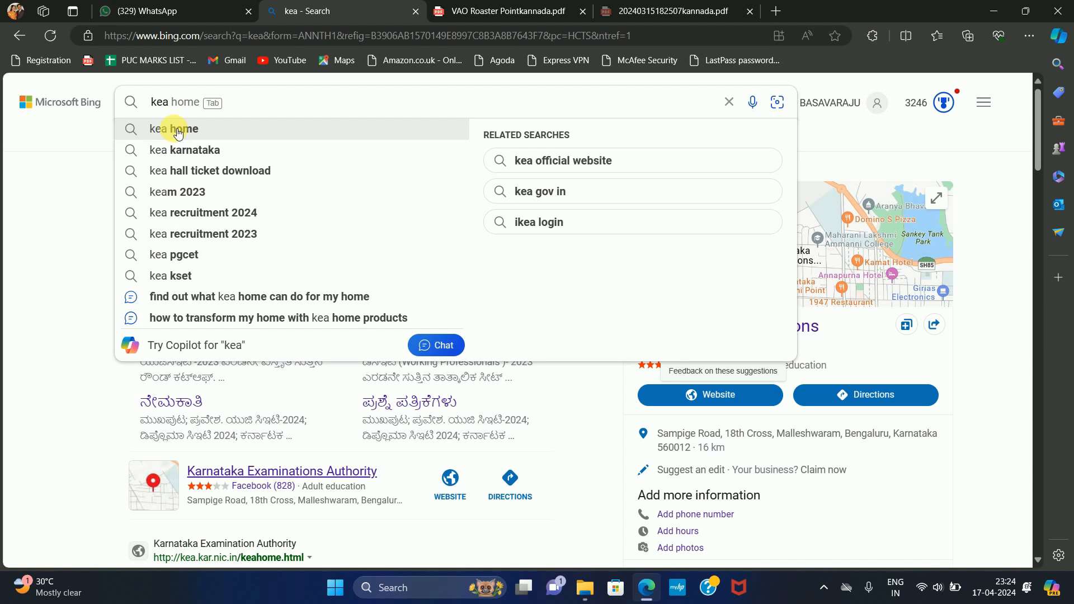
Search the web for "kea home" and open the KEA Home - CET Online Karnataka site.
left_click(178, 130)
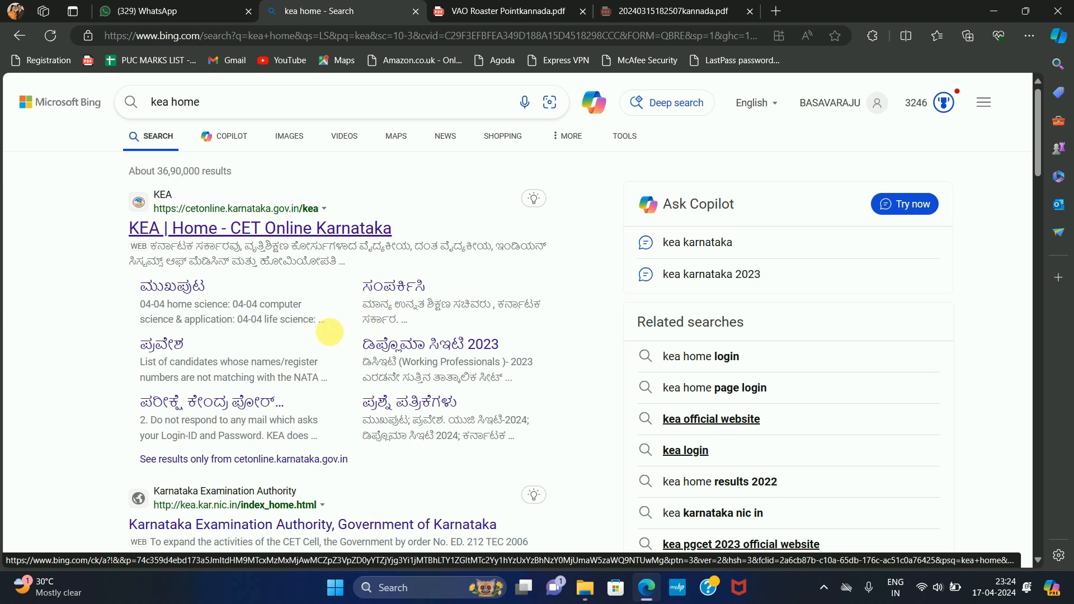
scroll(336, 336, "down", 2)
scroll(347, 350, "down", 5)
scroll(363, 423, "up", 4)
scroll(370, 427, "up", 4)
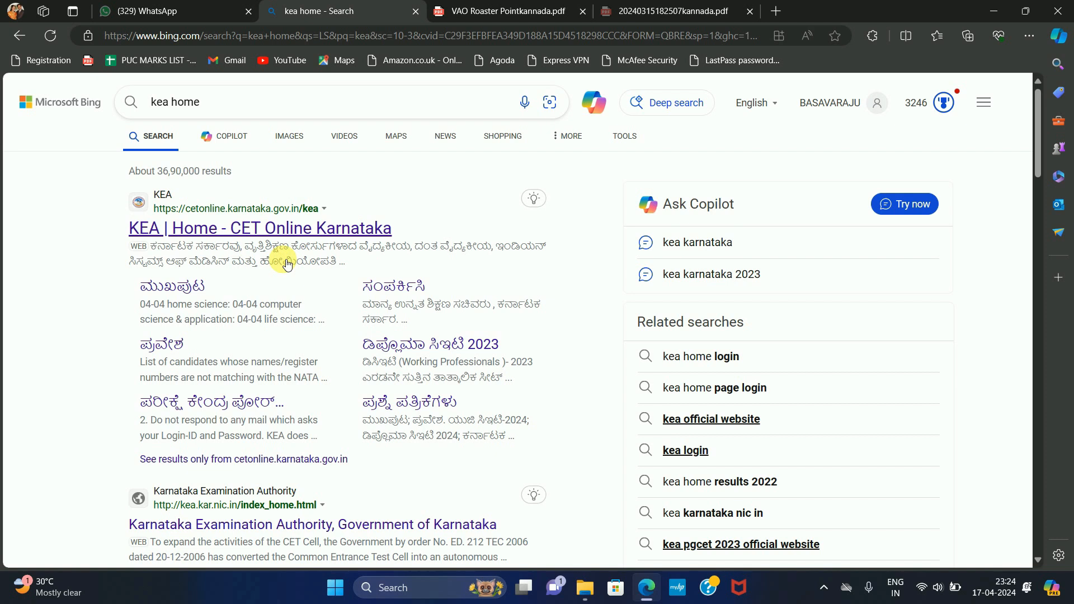
left_click(268, 234)
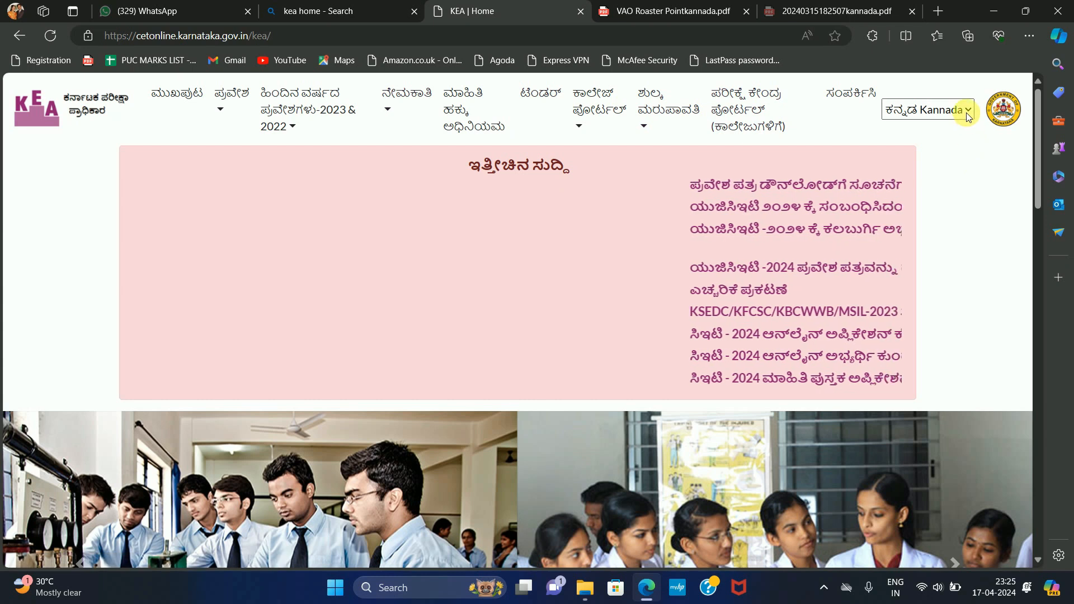
Open the application form for Revenue Department posts through the online application link of the Village Administrative Officer Recruitment-2024 page.
left_click(951, 104)
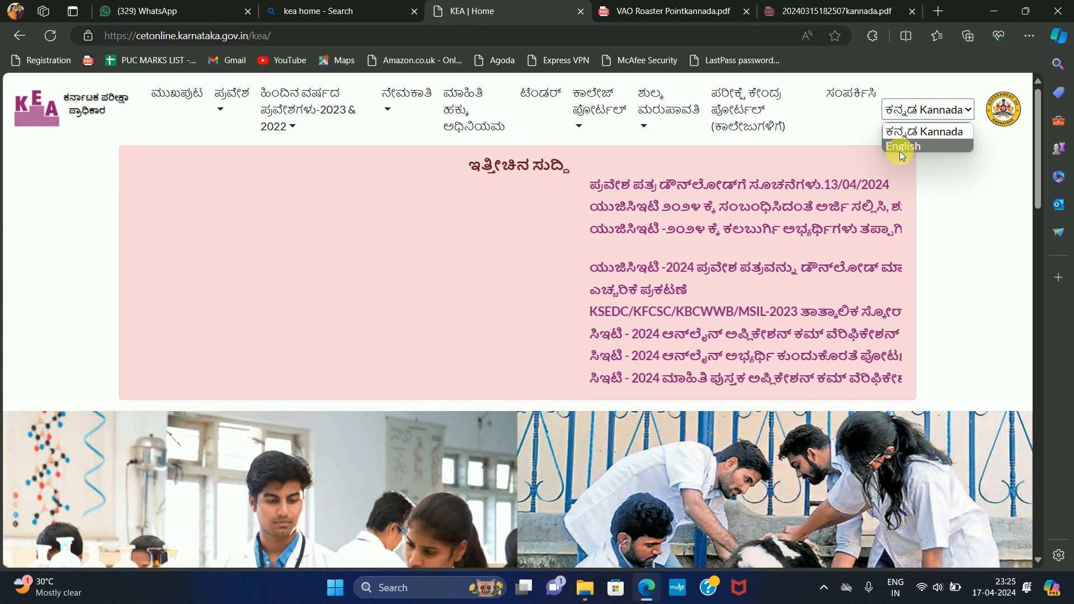
left_click(976, 194)
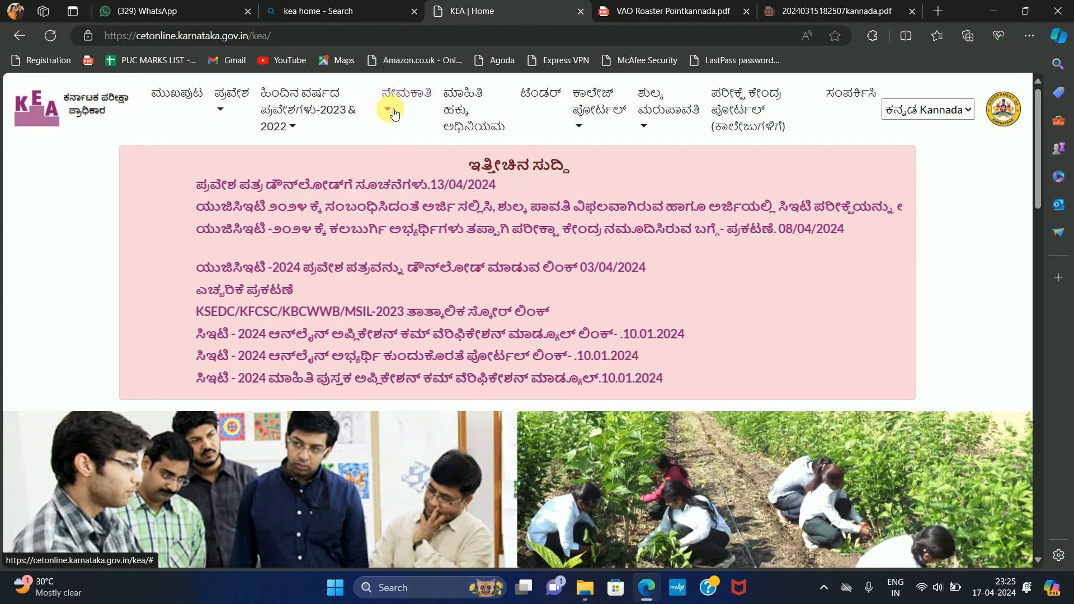
left_click(395, 114)
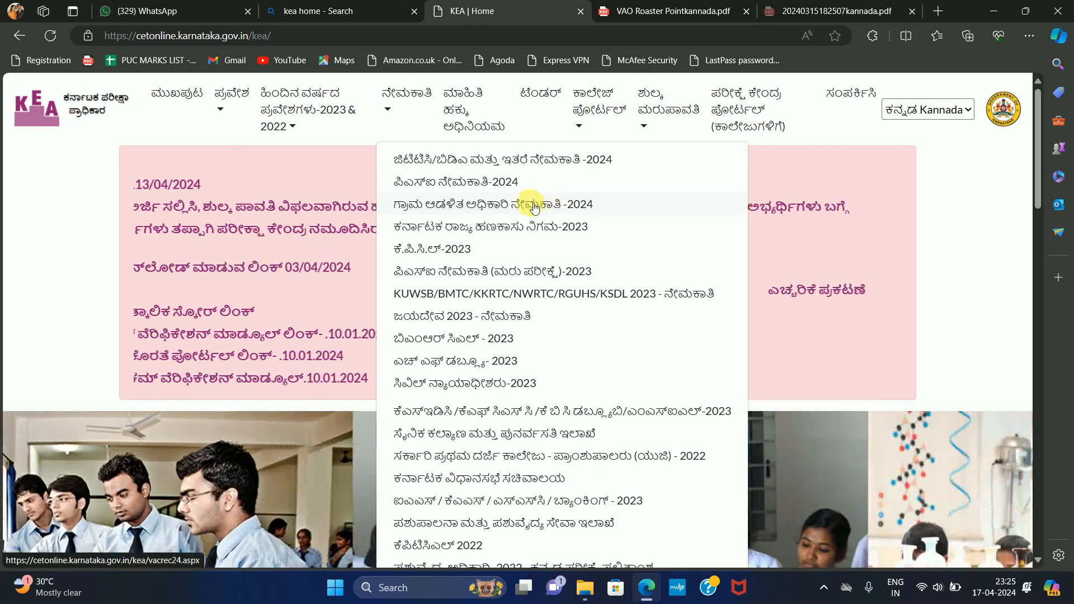
left_click(551, 205)
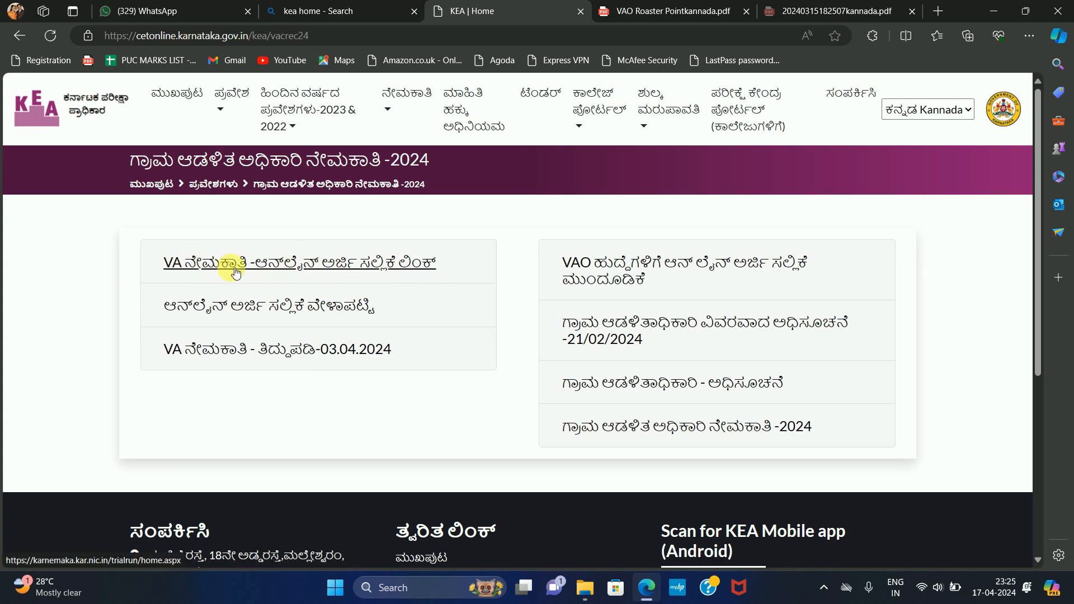
left_click(302, 267)
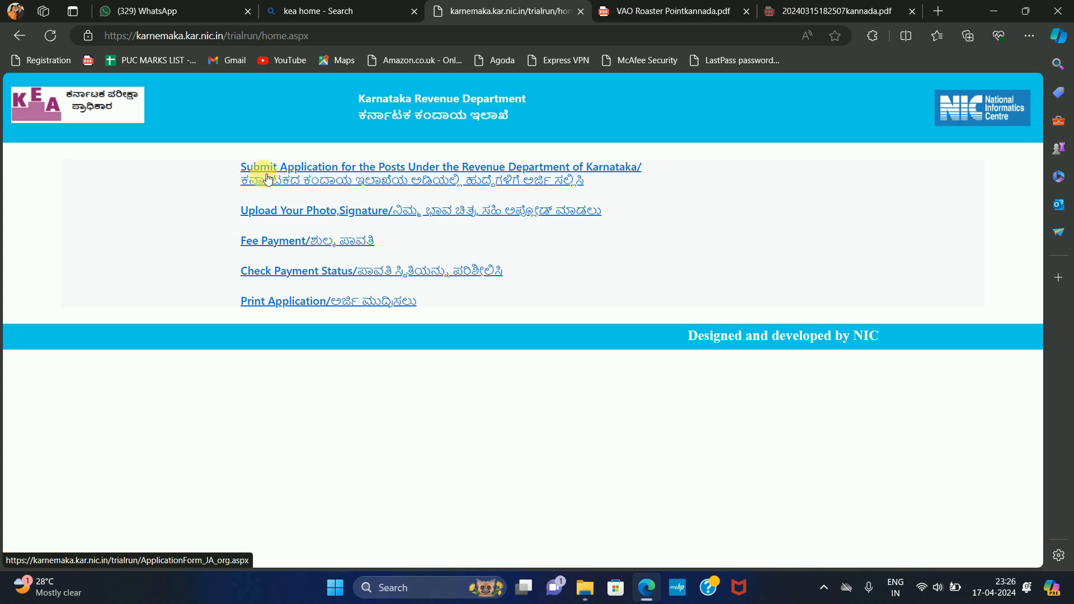
left_click(394, 171)
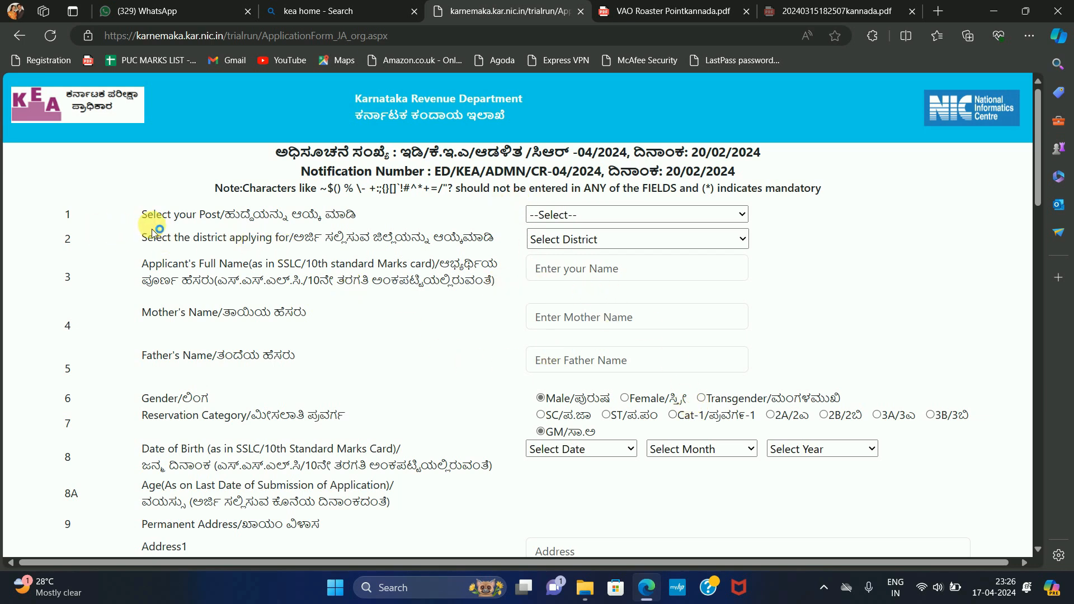
Select VILLAGE ADMINISTRATIVE OFFICER as the post and choose the district applying for.
left_click(637, 217)
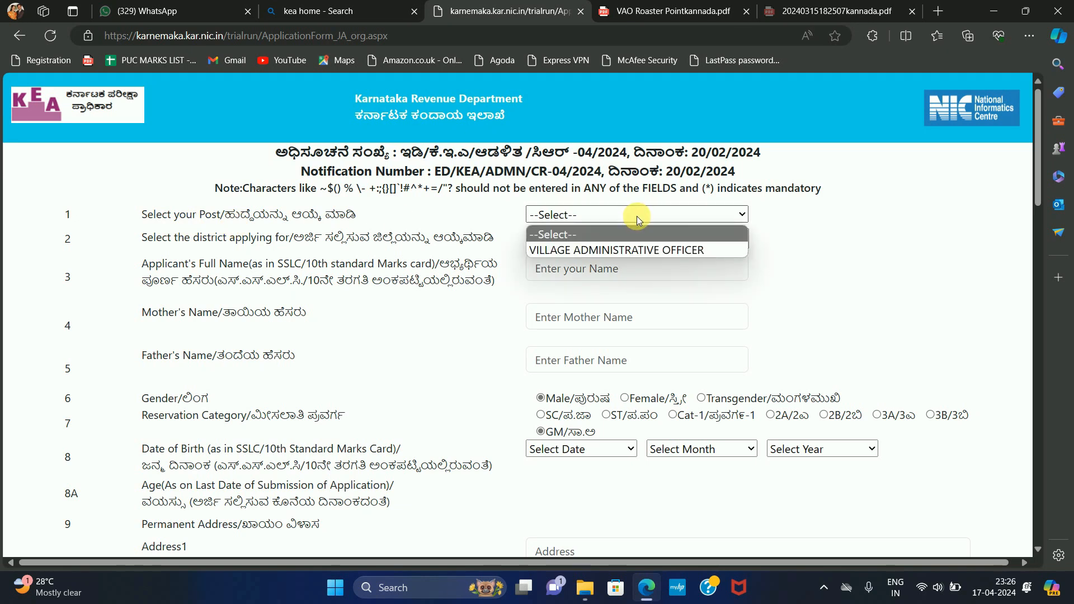
left_click(642, 253)
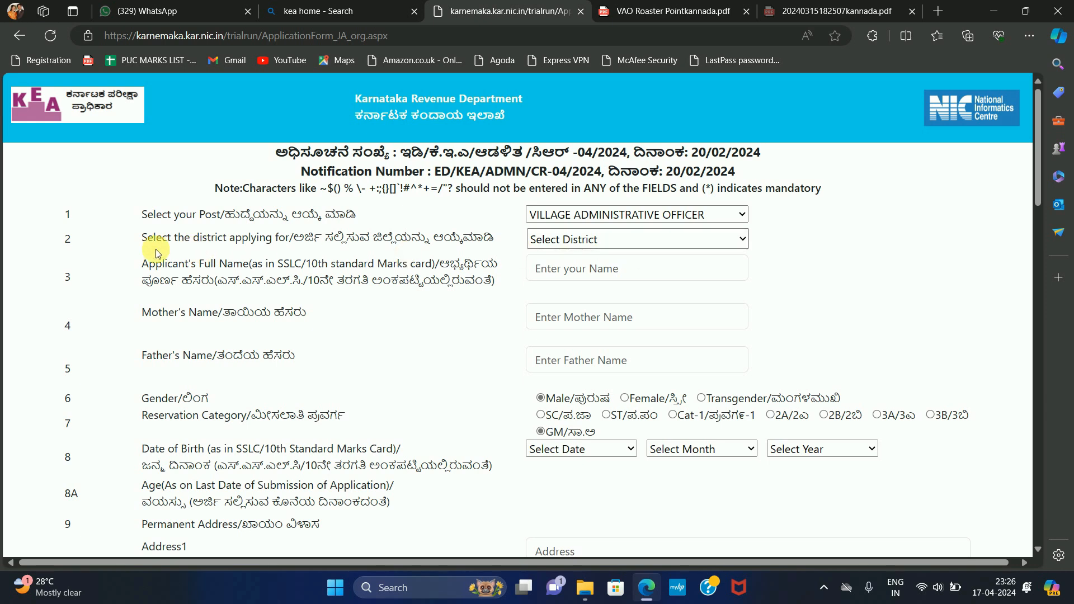
left_click(696, 243)
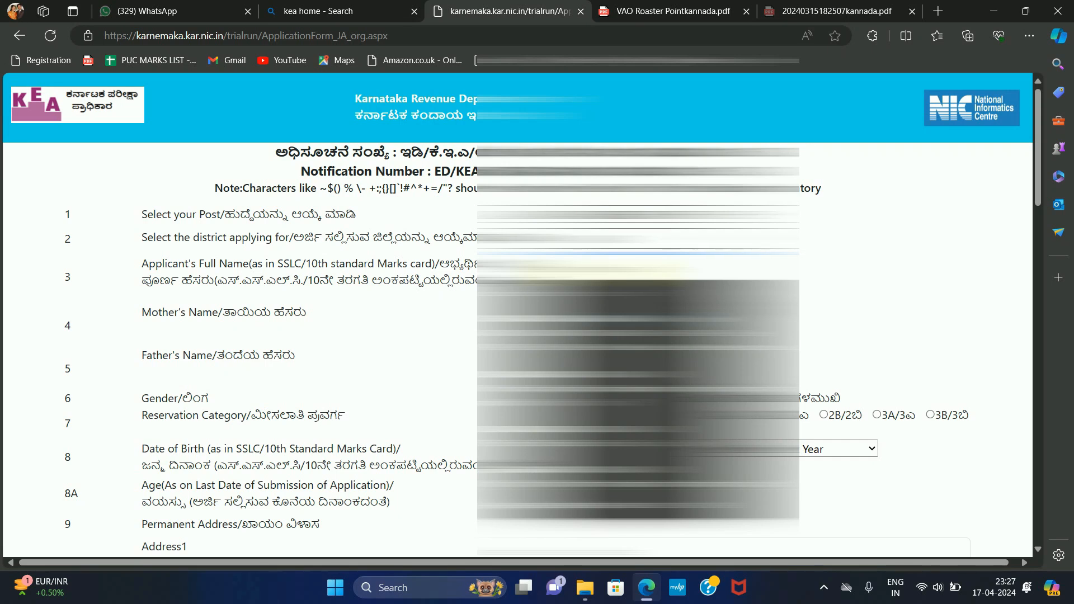
Enter the applicant's full name, the mother's name and the father's name.
left_click(599, 273)
left_click(593, 320)
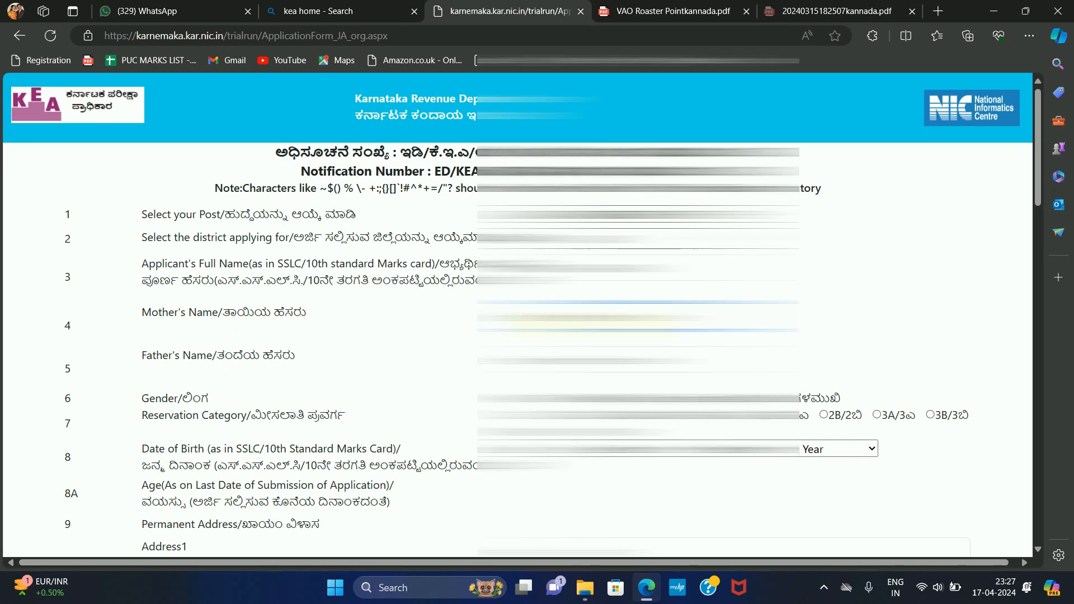
left_click(620, 361)
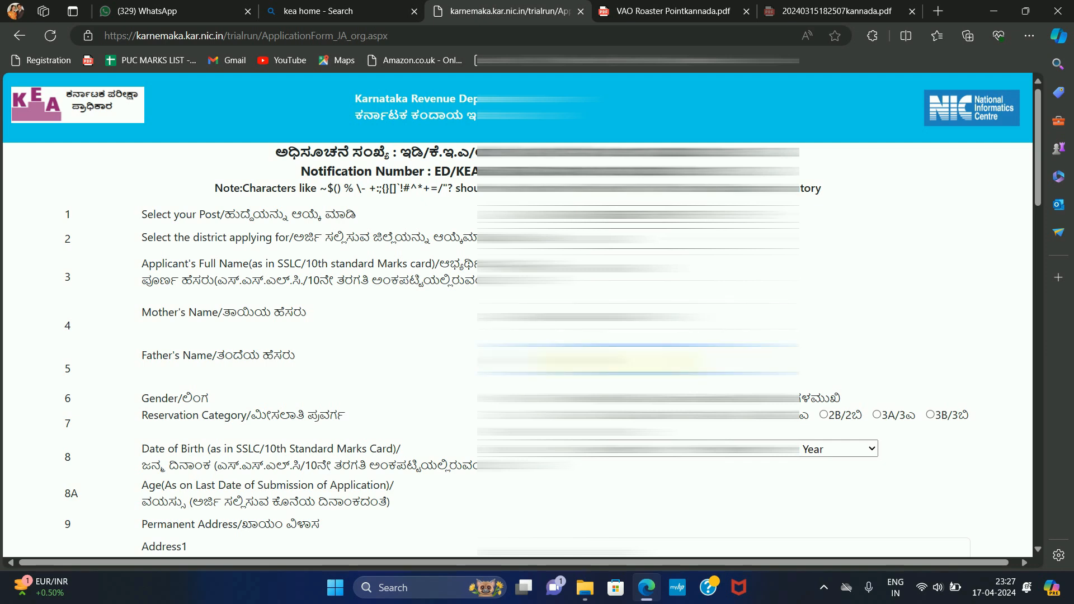
Choose the applicant's reservation category and enter the RD number of the caste certificate.
scroll(587, 360, "down", 3)
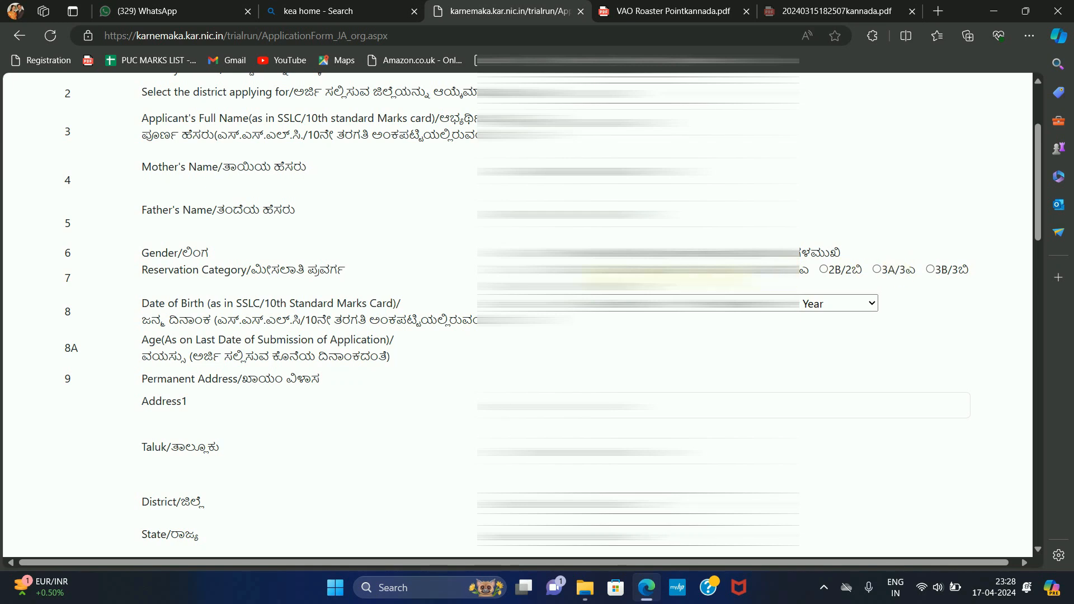
left_click(538, 269)
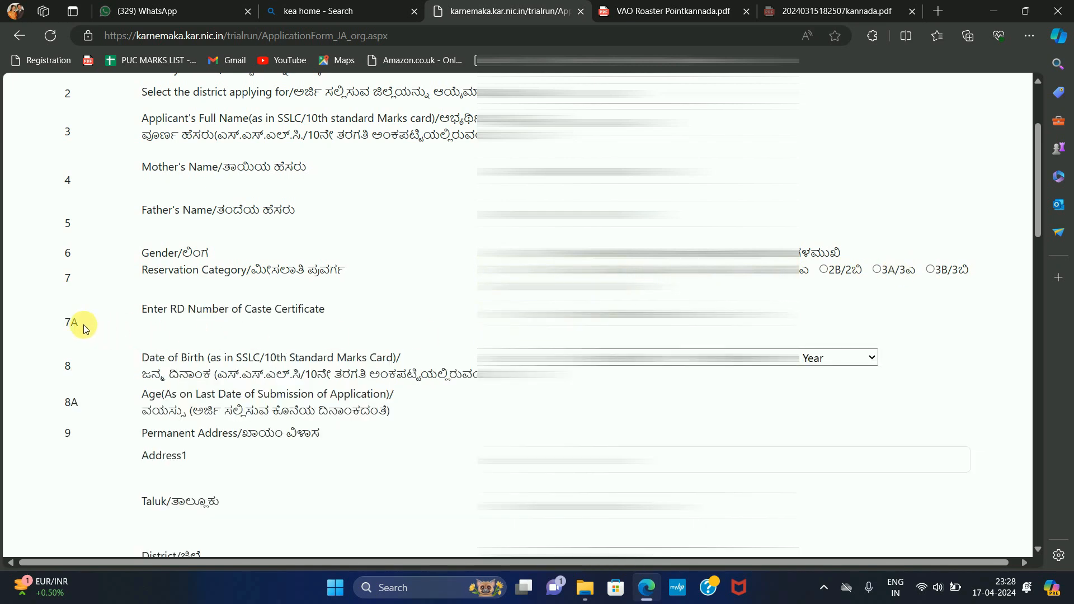
left_click(591, 319)
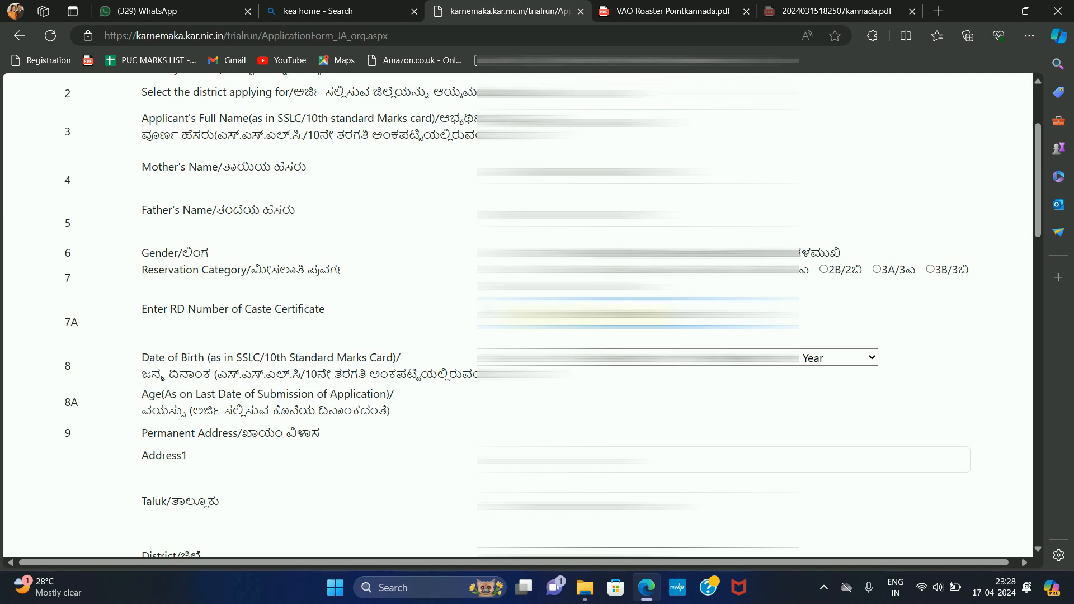
left_click(211, 402)
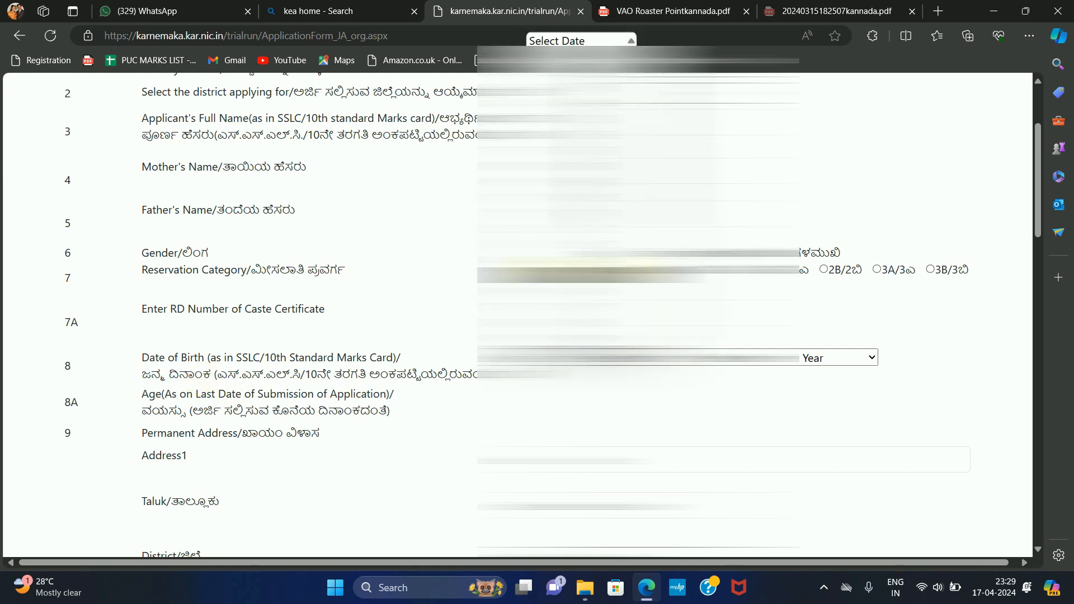
Enter the applicant's date of birth and fill in the Address1 line of the permanent address.
key("Return")
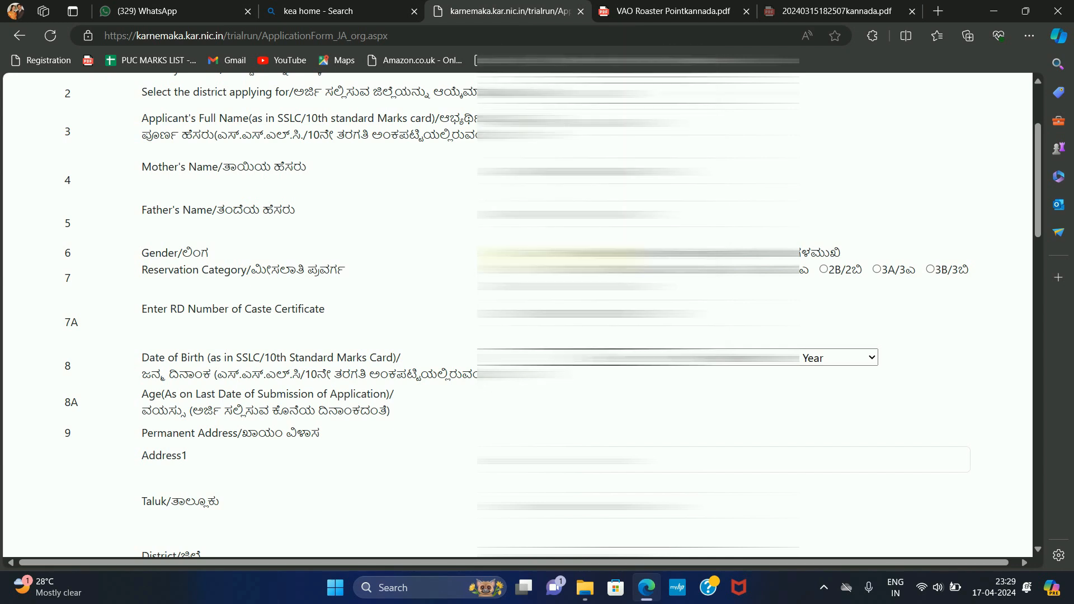
key("Tab")
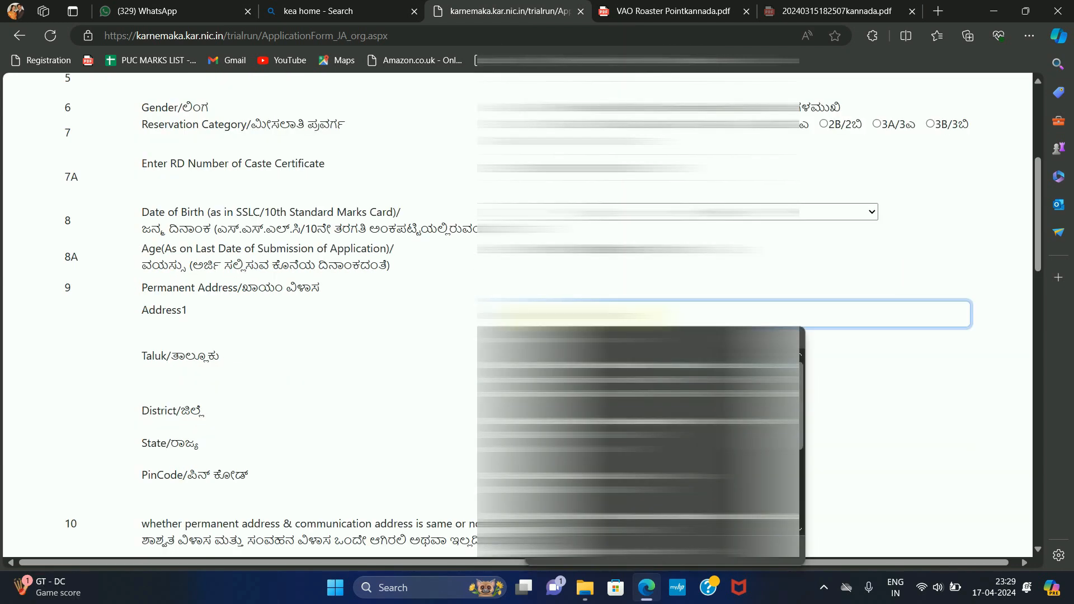
key("Down")
key("Return")
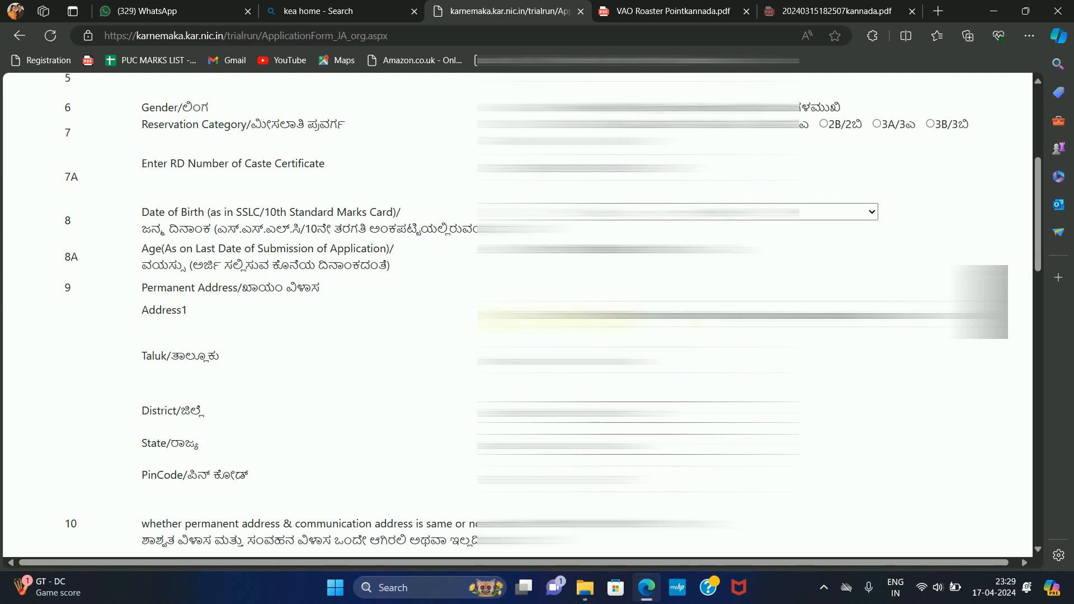
key("Down")
key("Escape")
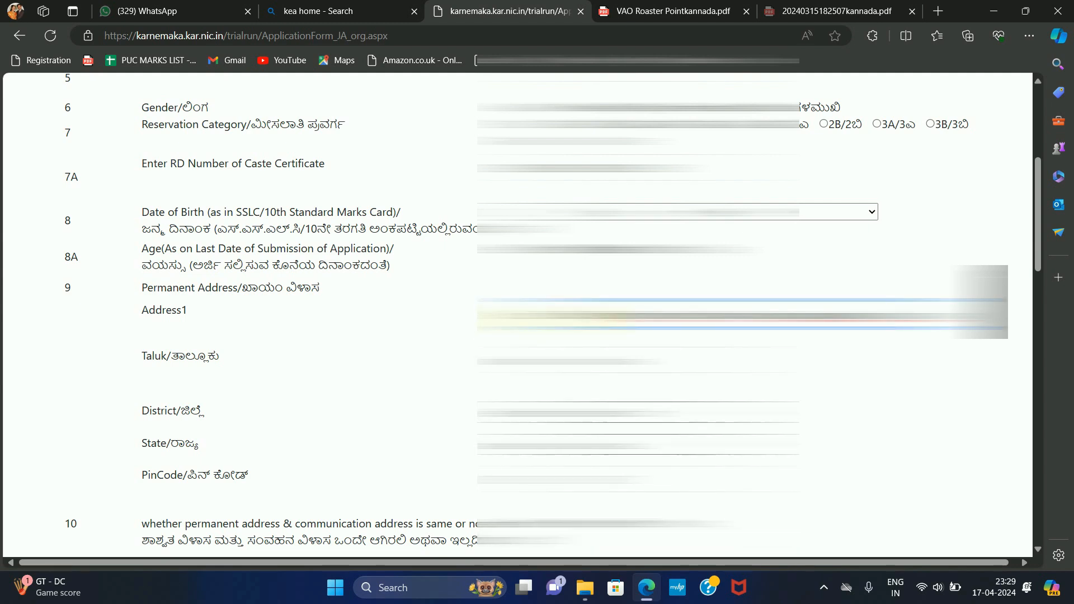
left_click(873, 397)
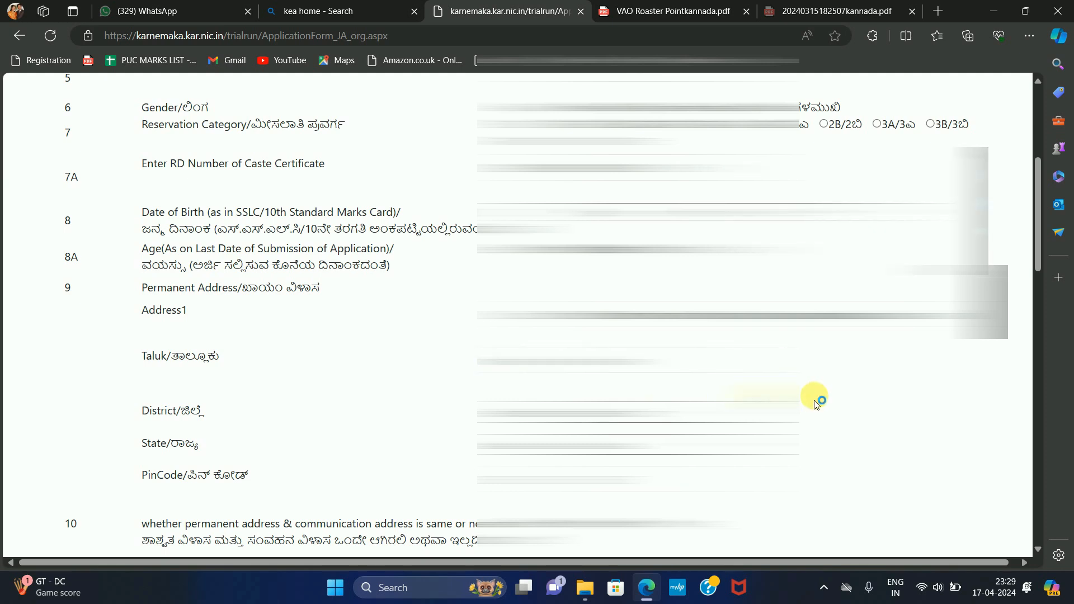
Complete the permanent address with its district and pin code, and mark the communication address as the same.
scroll(818, 401, "down", 1)
left_click(616, 342)
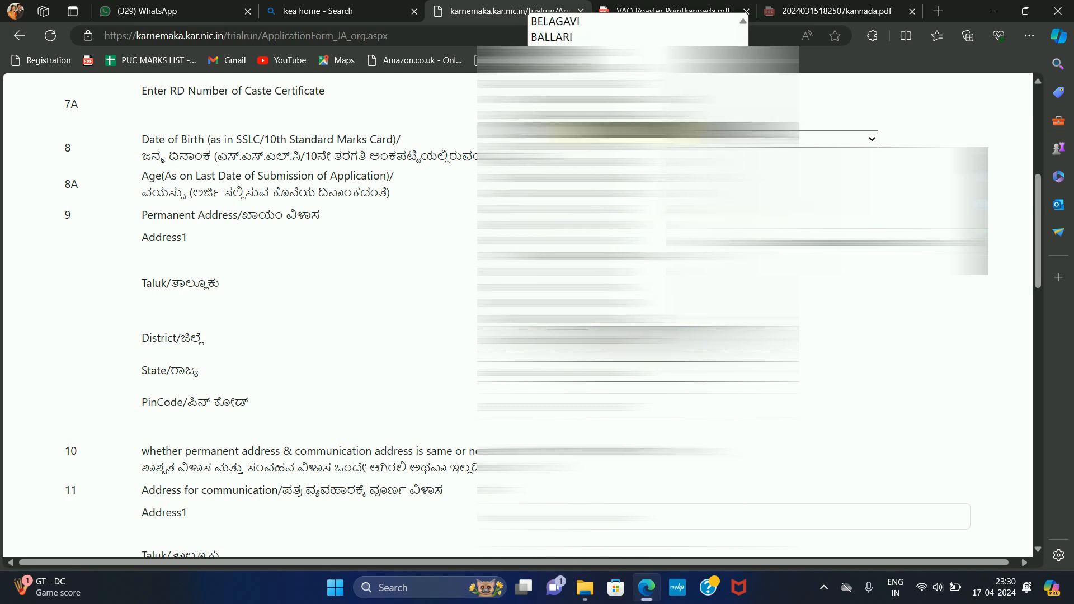
left_click(581, 36)
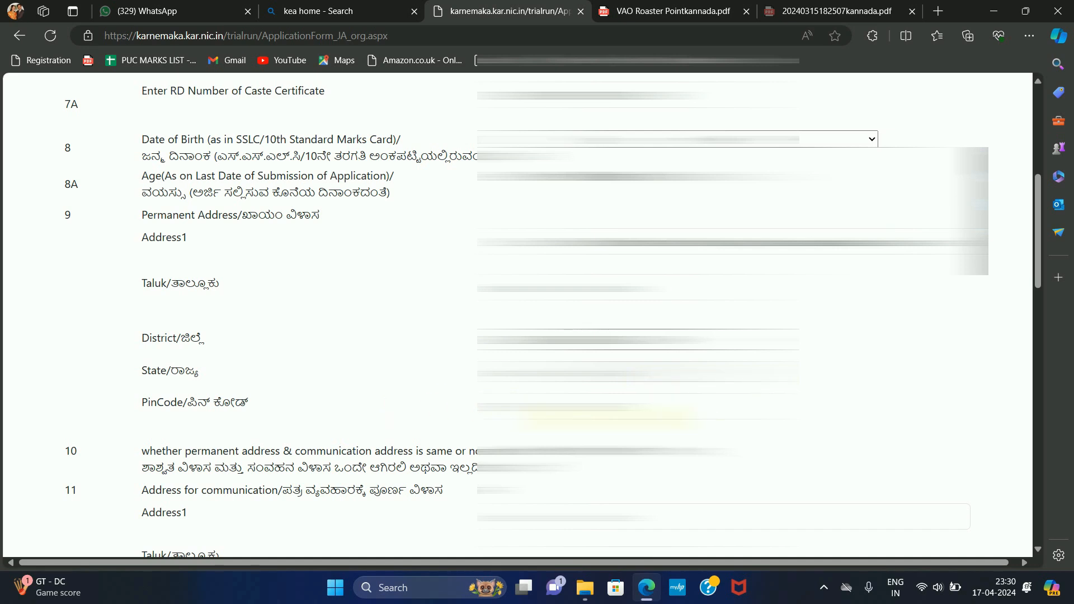
left_click(604, 417)
left_click(554, 424)
scroll(120, 185, "down", 5)
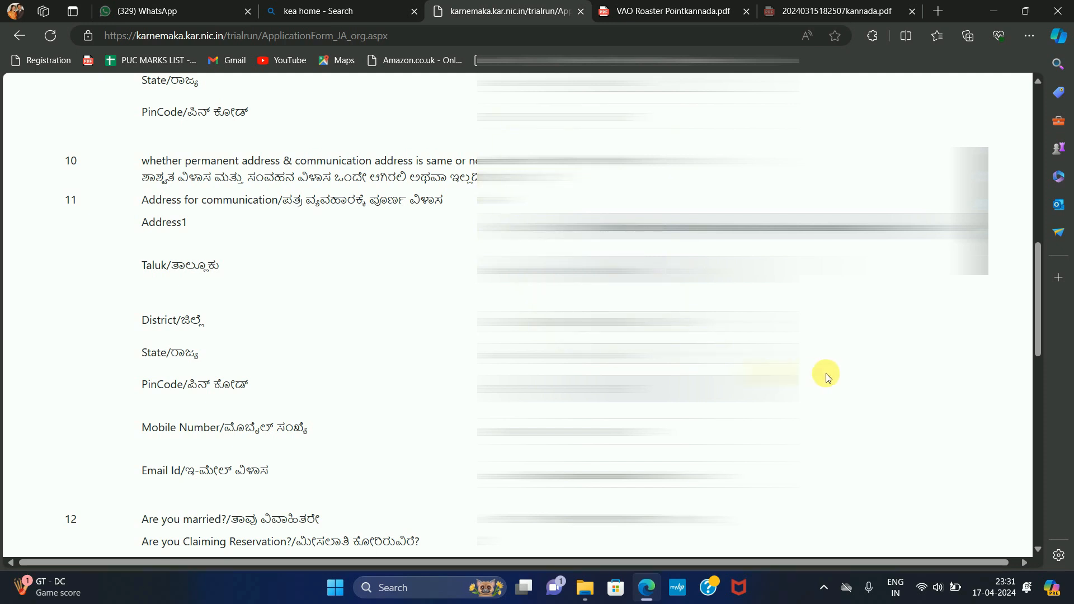
Fill in the applicant's mobile number and email ID.
scroll(849, 353, "down", 2)
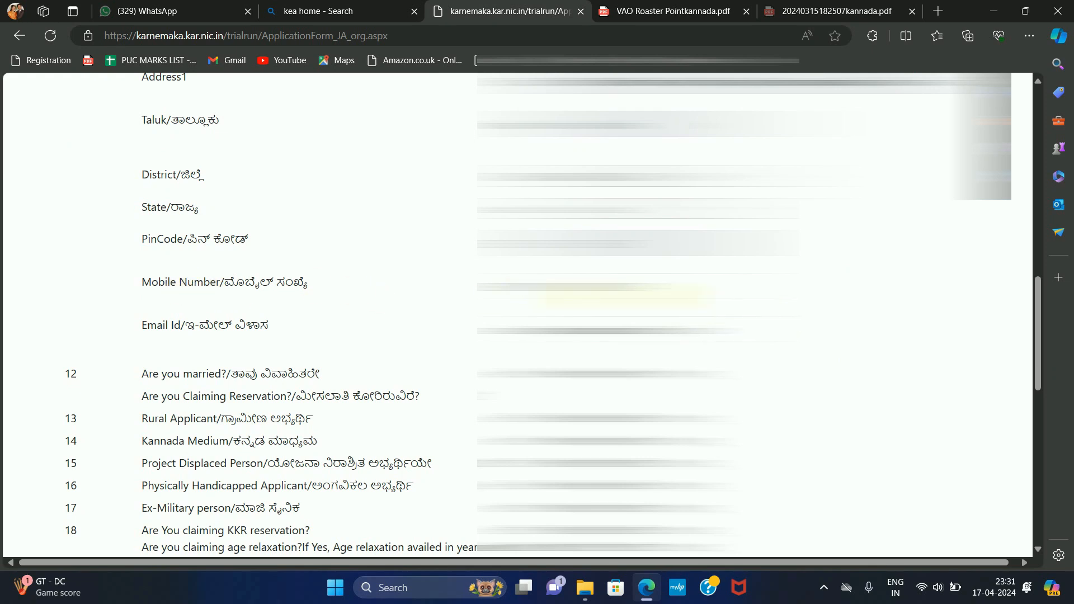
left_click(630, 289)
left_click(880, 339)
left_click(694, 334)
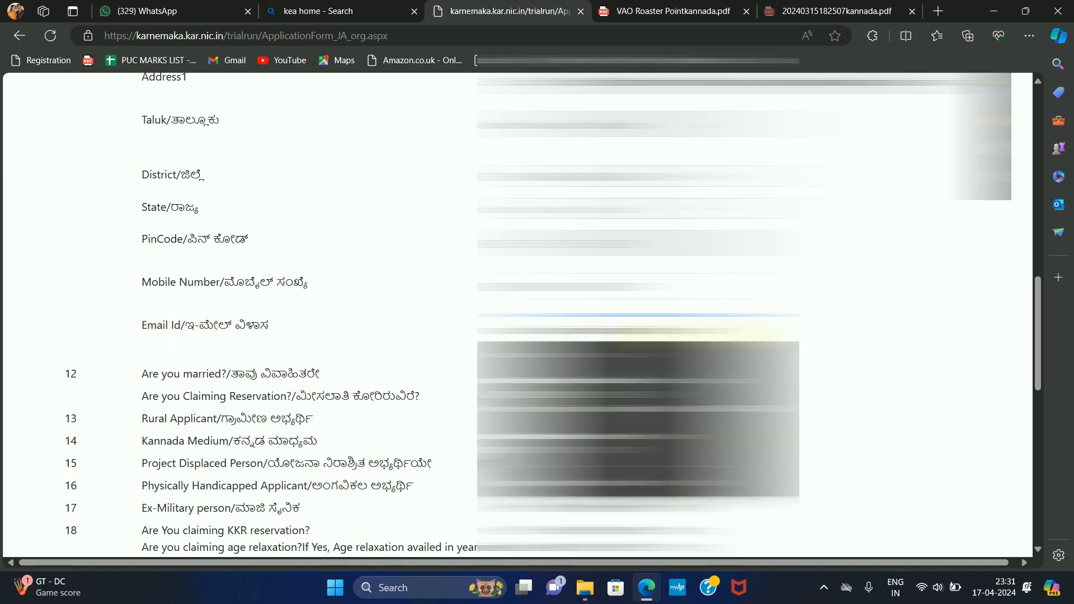
Mark the applicant as married and enter the spouse's name.
scroll(67, 163, "down", 3)
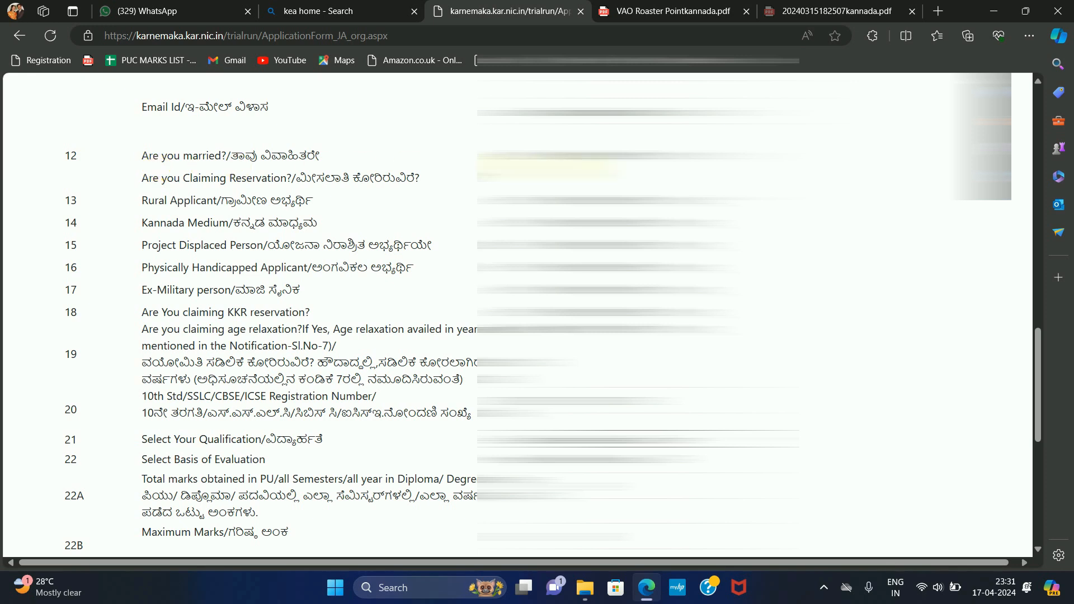
left_click(551, 152)
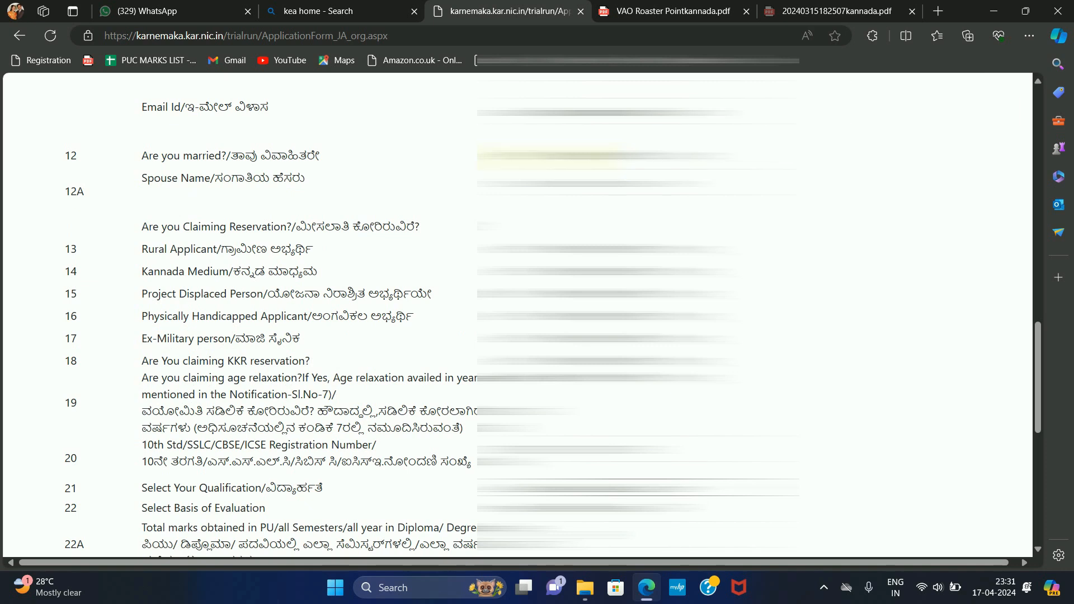
left_click(587, 176)
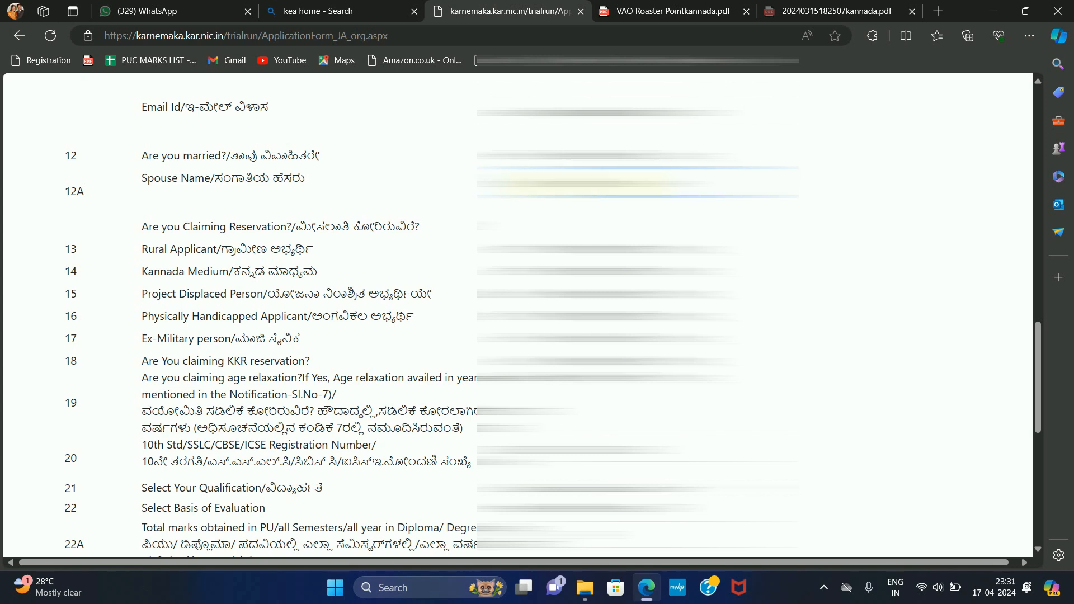
left_click(128, 245)
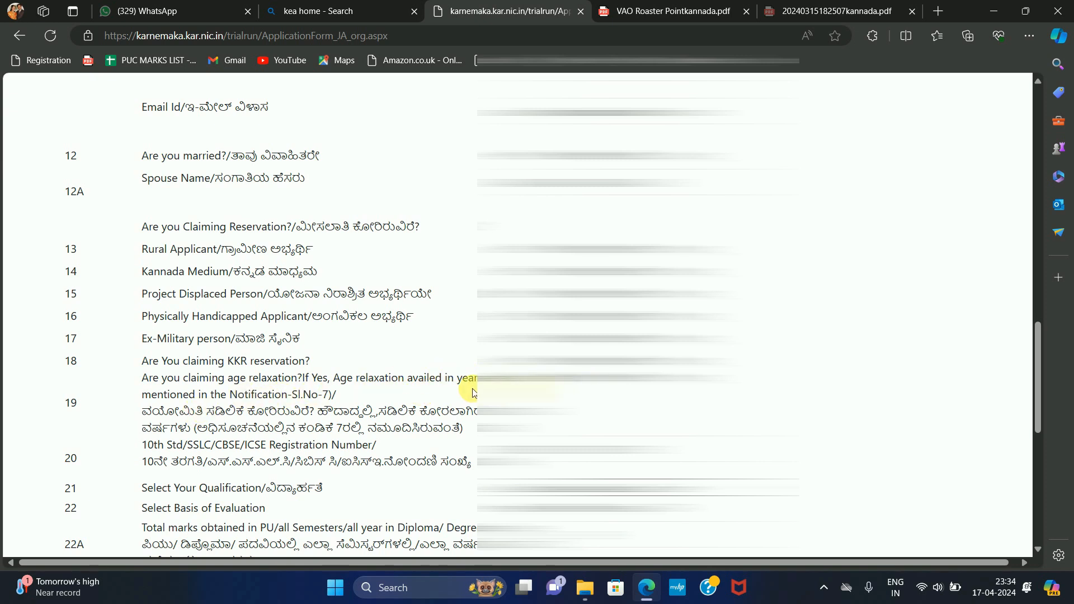
Check the extra options offered for claiming age relaxation, and set the claim back to No.
scroll(554, 425, "down", 1)
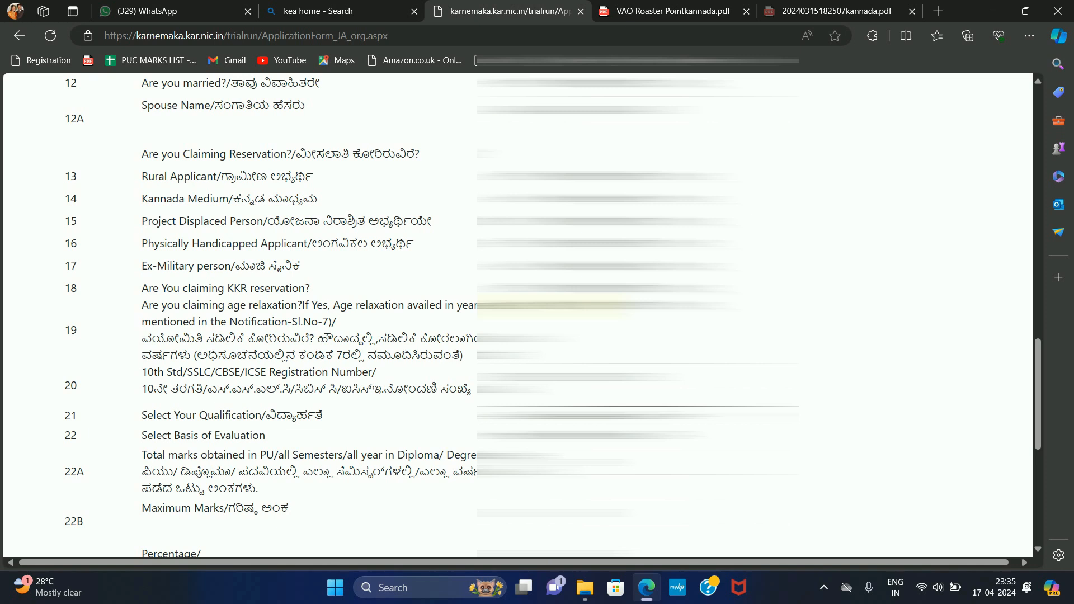
left_click(551, 305)
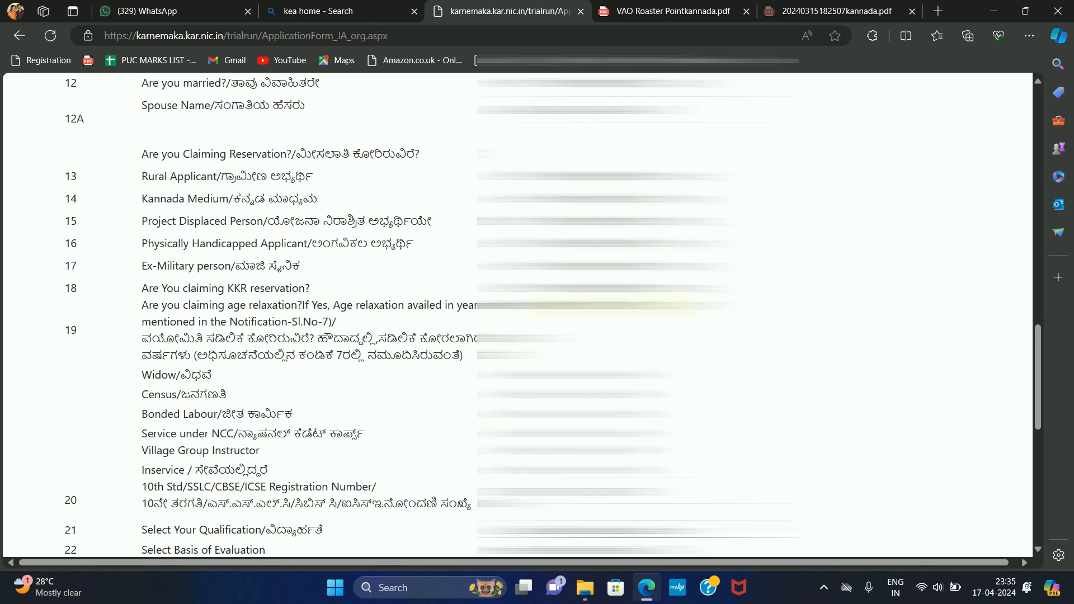
left_click(611, 306)
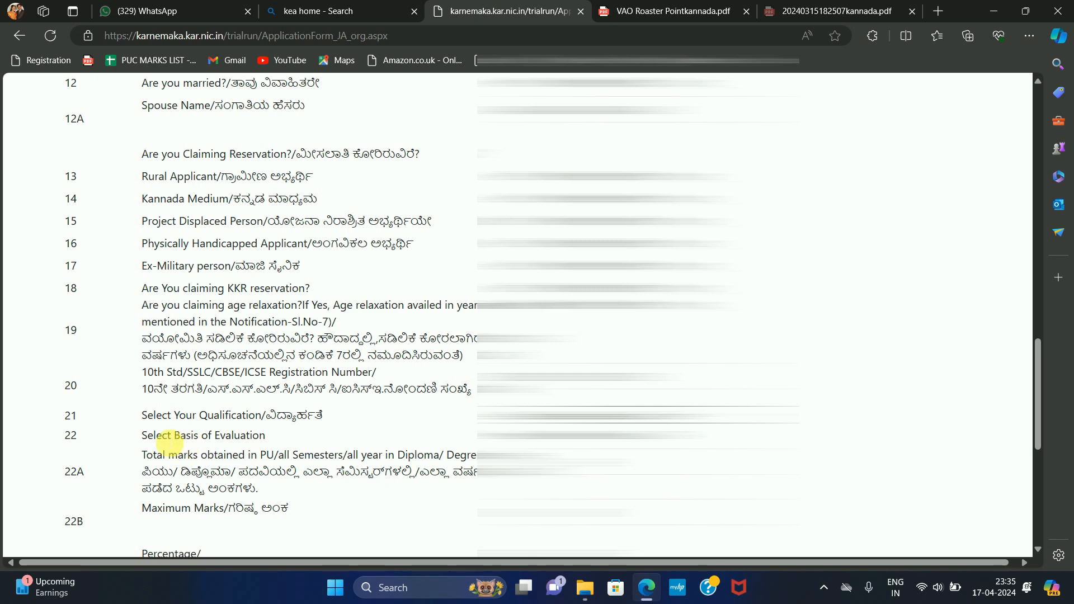
Choose the higher-level option as the applicant's qualification, and fill in the total marks obtained and the maximum marks.
left_click(616, 435)
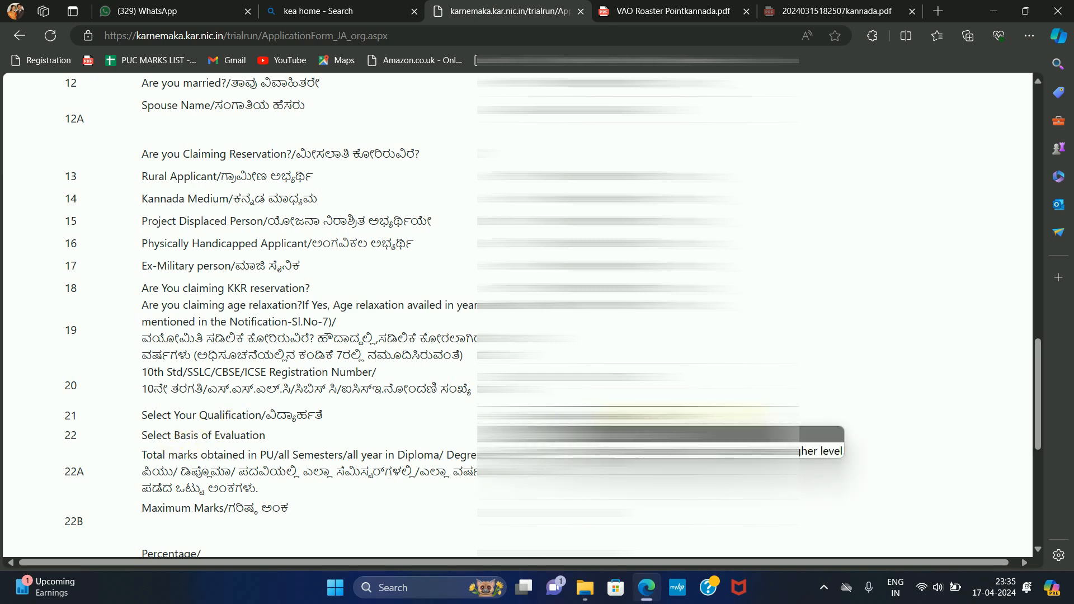
left_click(834, 451)
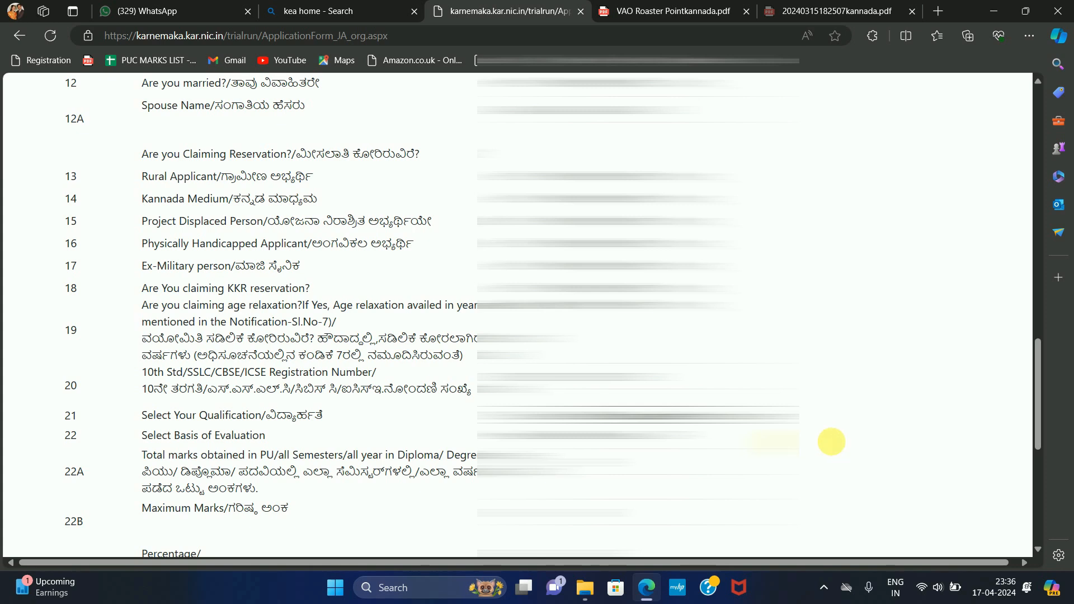
scroll(836, 446, "down", 2)
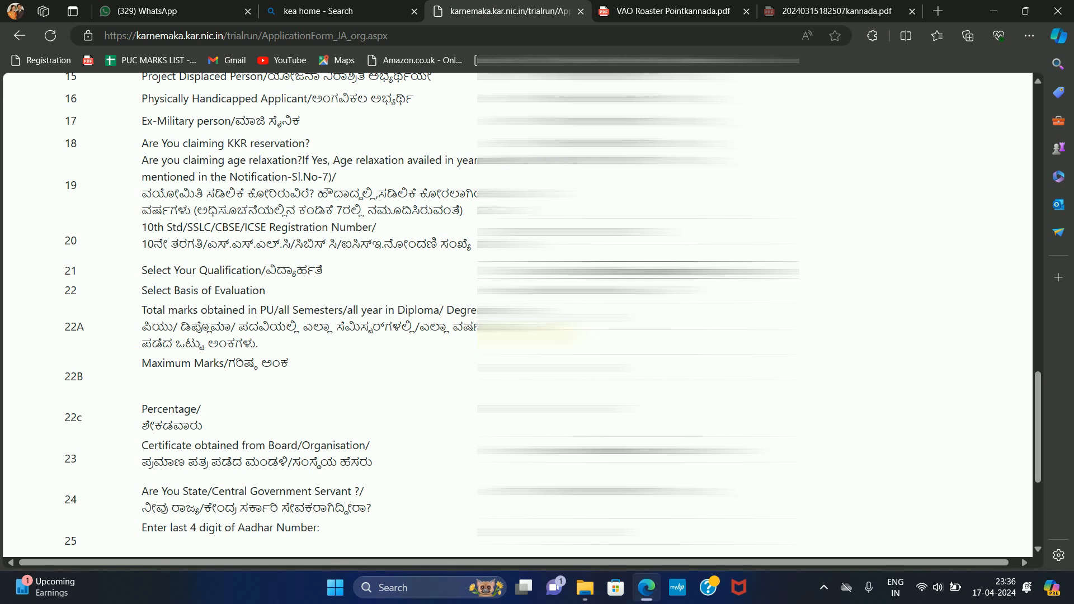
left_click(626, 321)
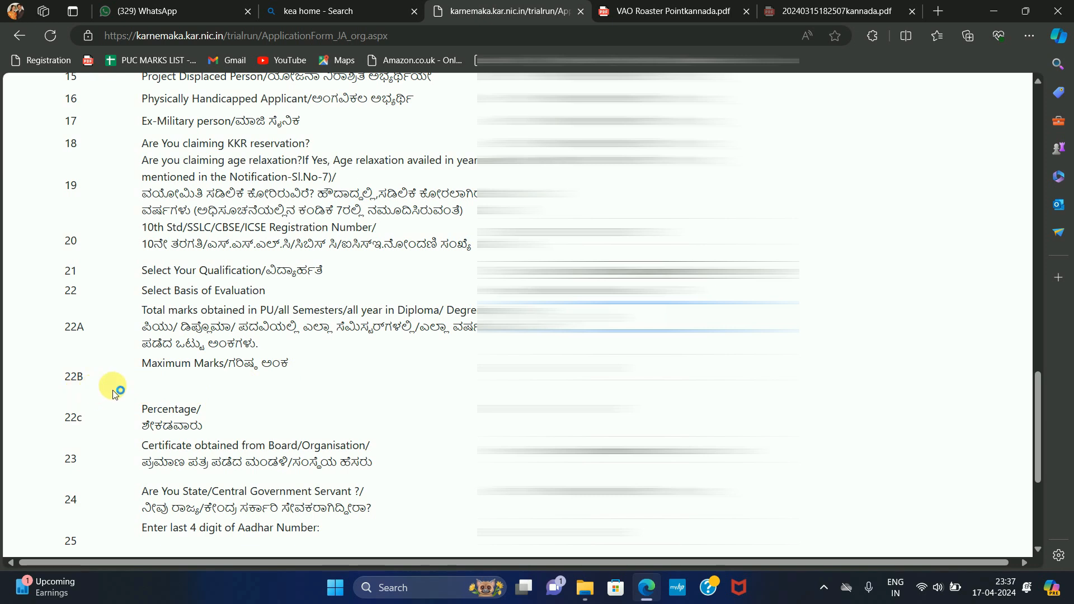
left_click(624, 376)
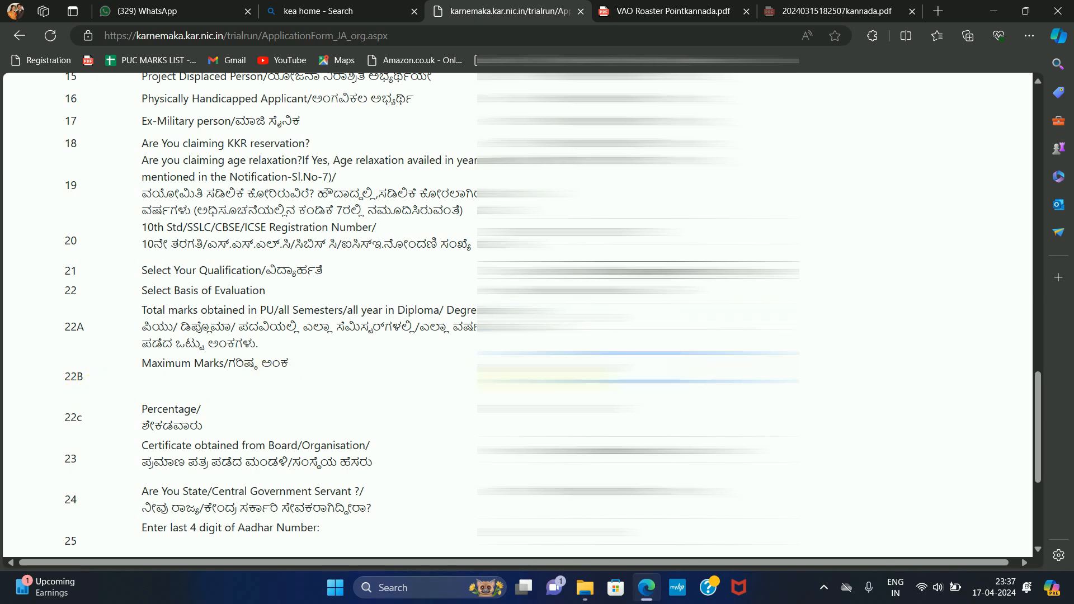
left_click(811, 408)
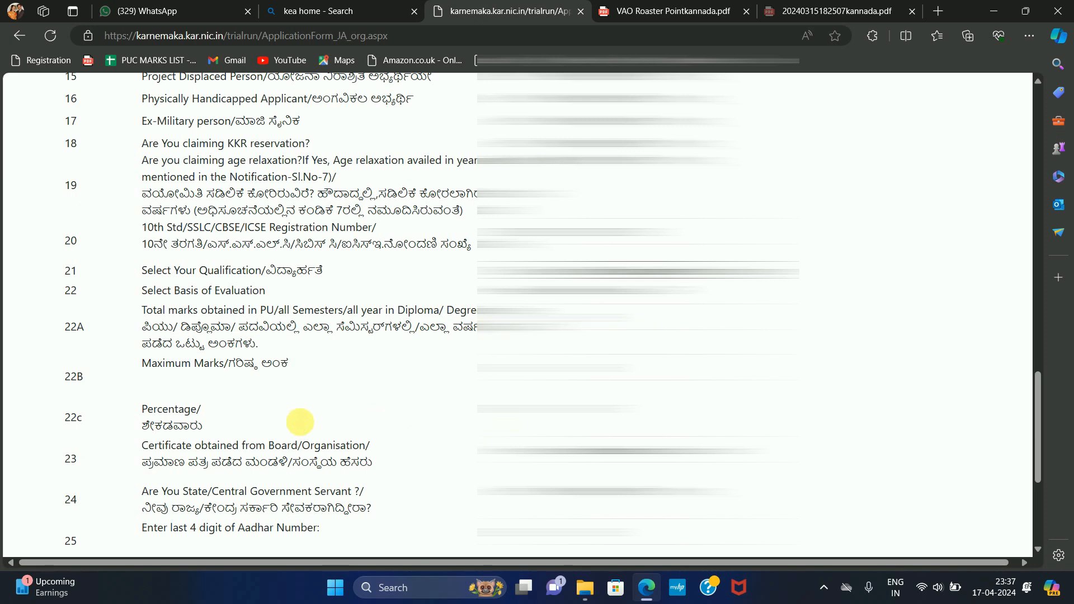
Check the extra department fields for State/Central Government servants, and set the answer back to No.
scroll(300, 422, "down", 1)
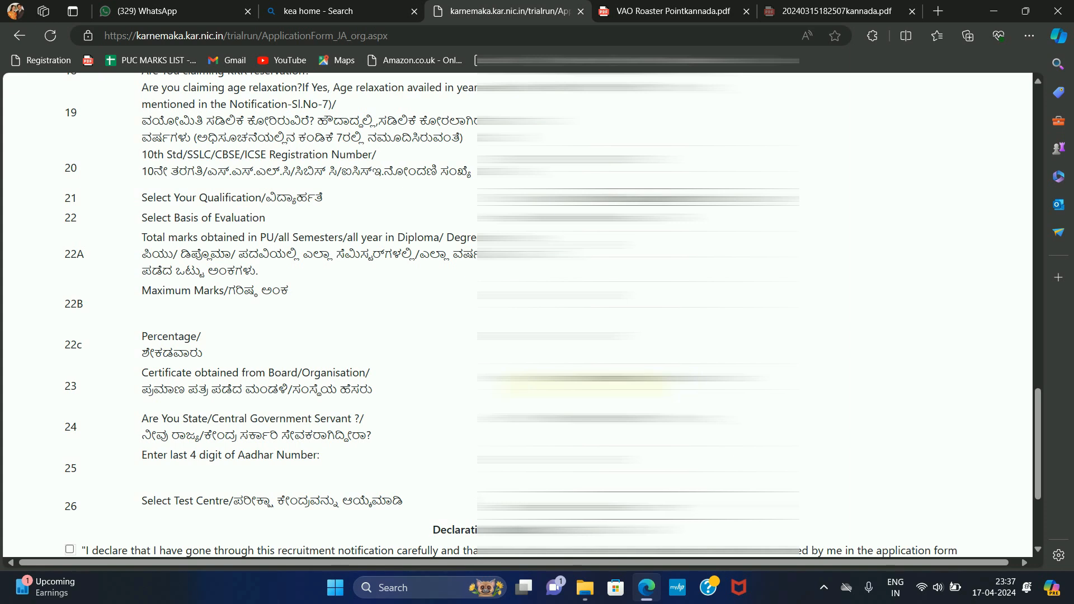
scroll(380, 414, "down", 1)
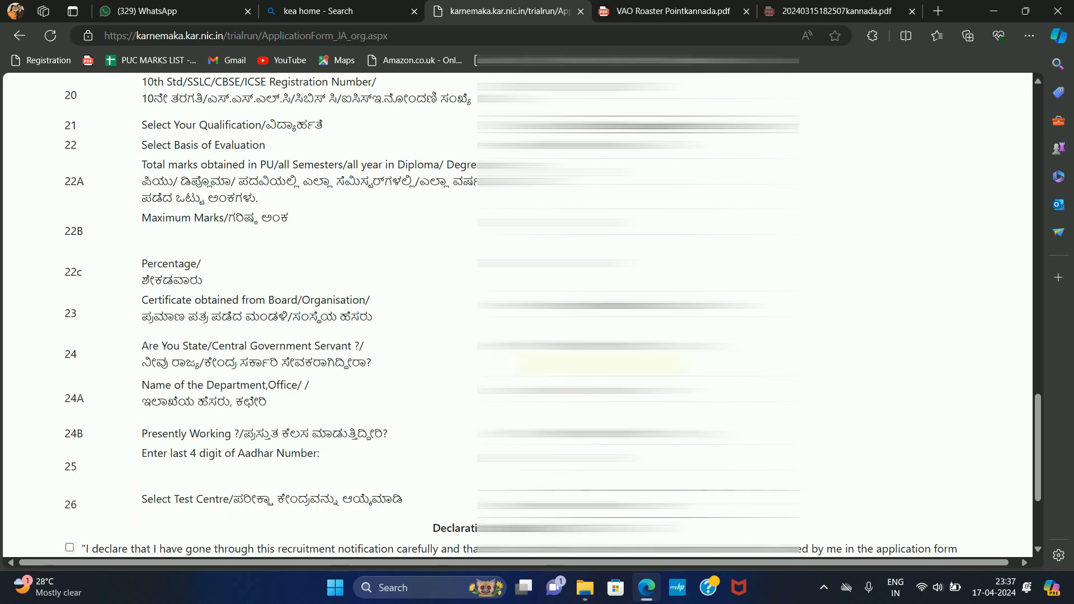
key("Up")
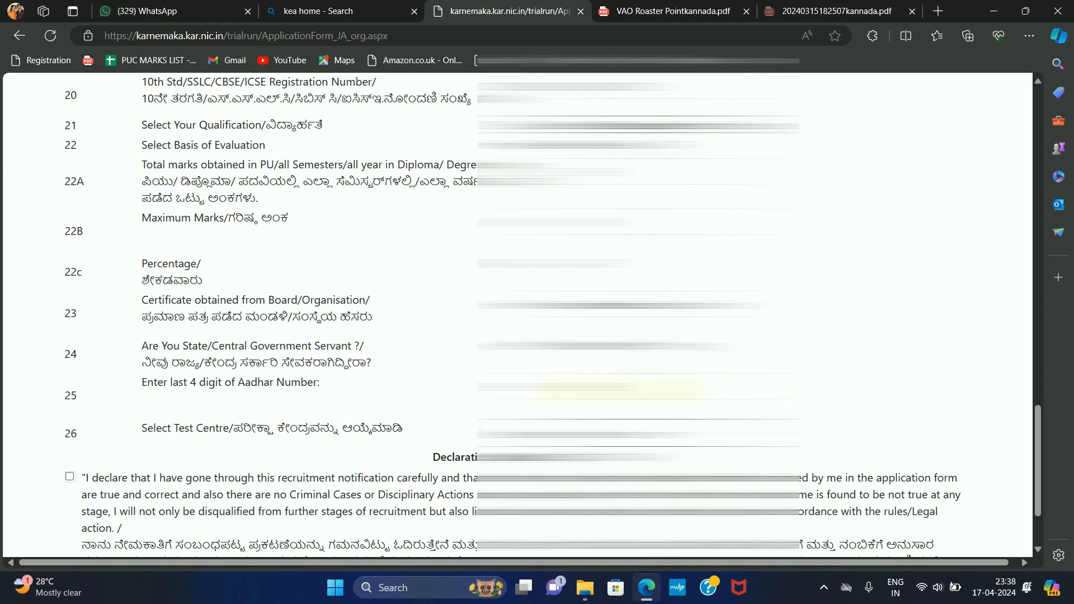
Select the applicant's test centre and accept the declaration at the end of the form.
scroll(877, 351, "down", 1)
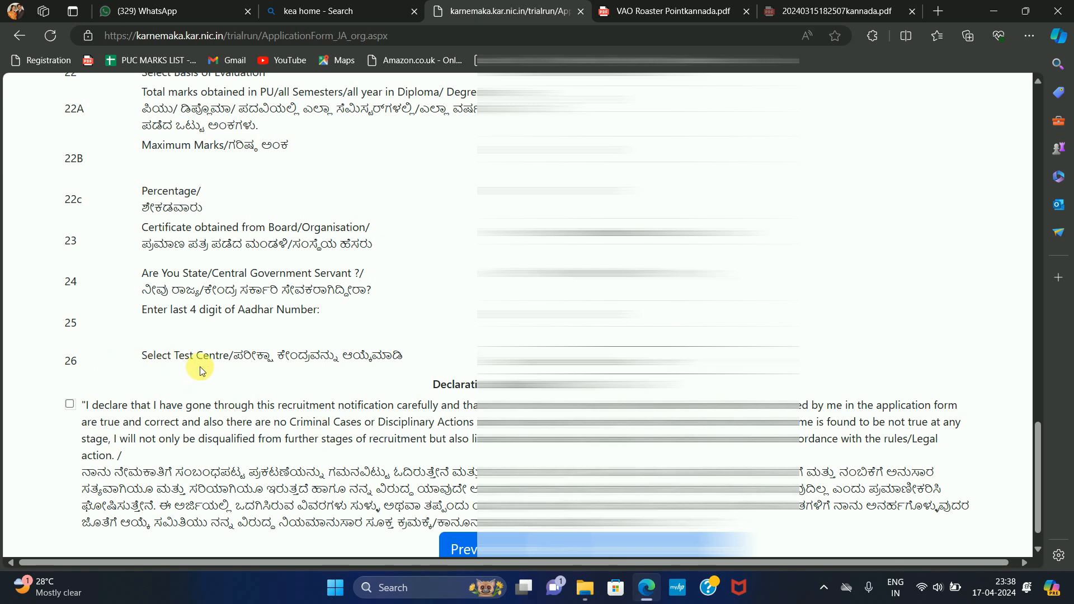
left_click(727, 363)
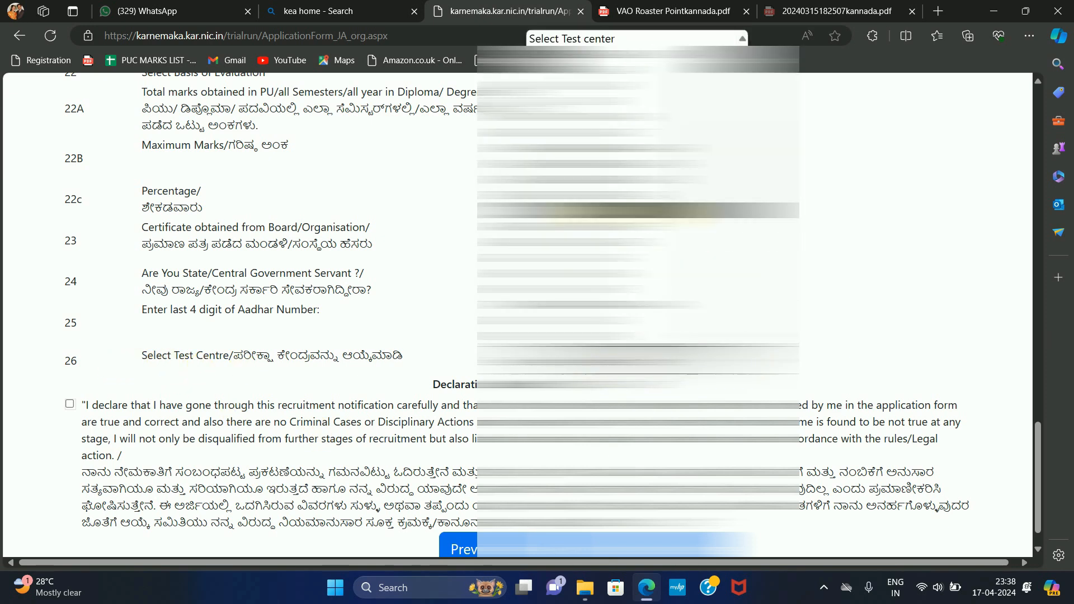
left_click(610, 44)
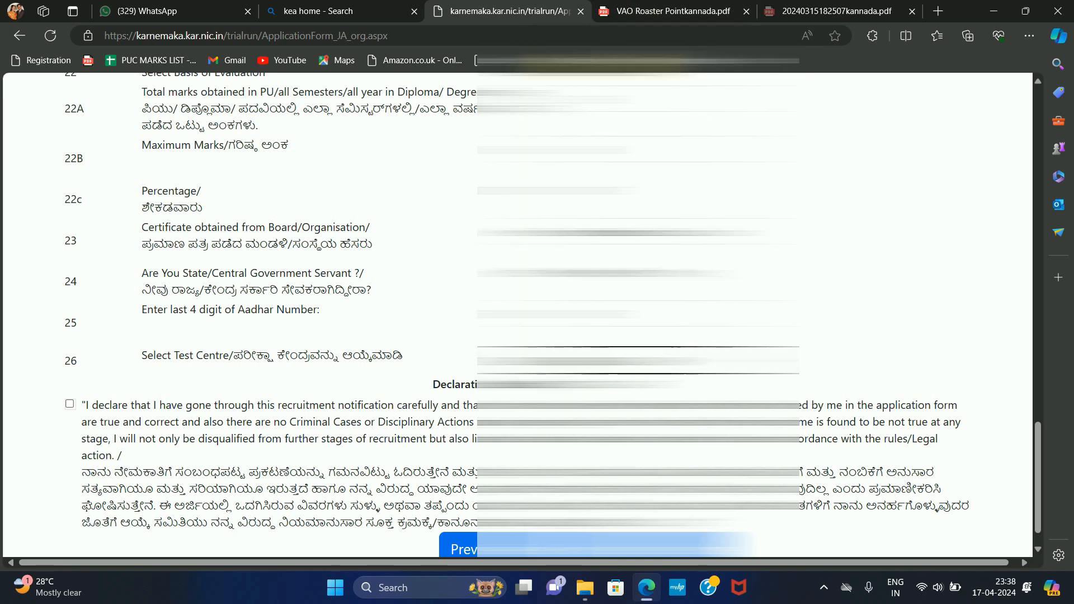
left_click(69, 405)
scroll(348, 438, "down", 1)
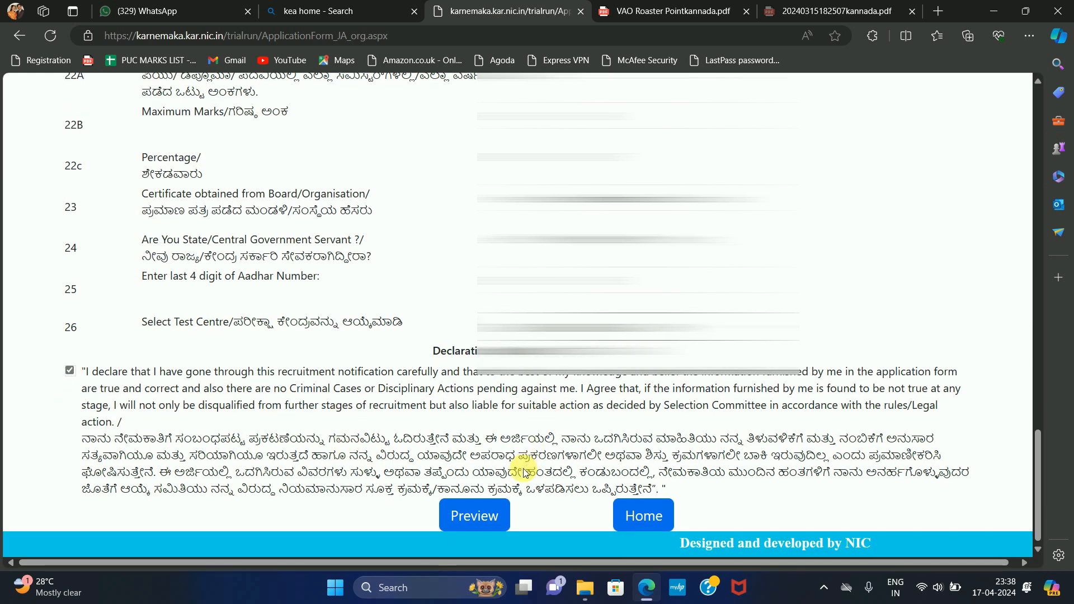
Preview the completed application, enter the captcha code, and submit the application.
left_click(484, 519)
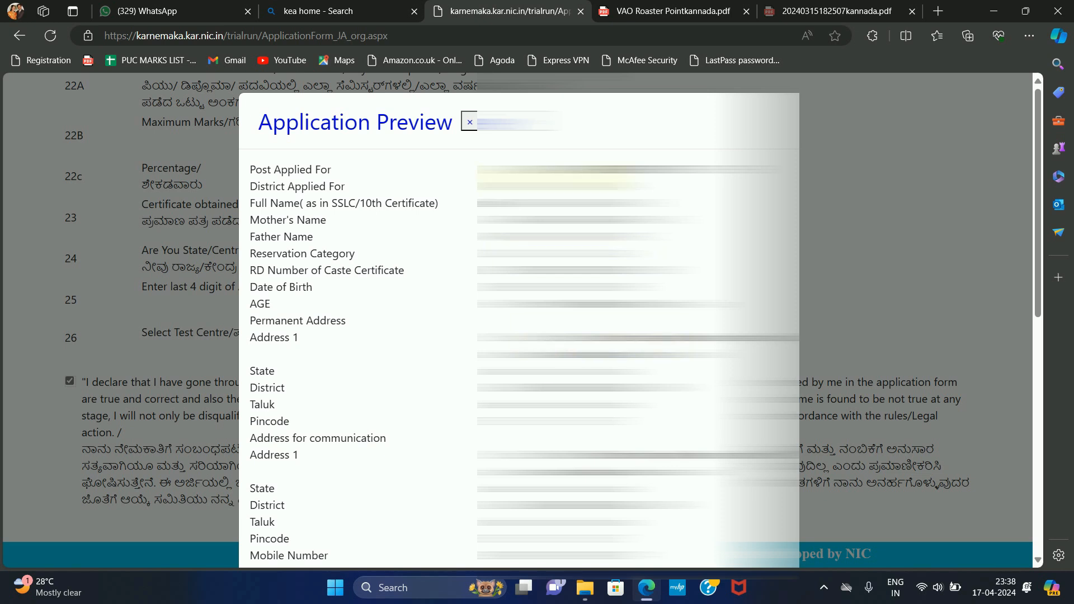
scroll(355, 490, "down", 10)
left_click(356, 480)
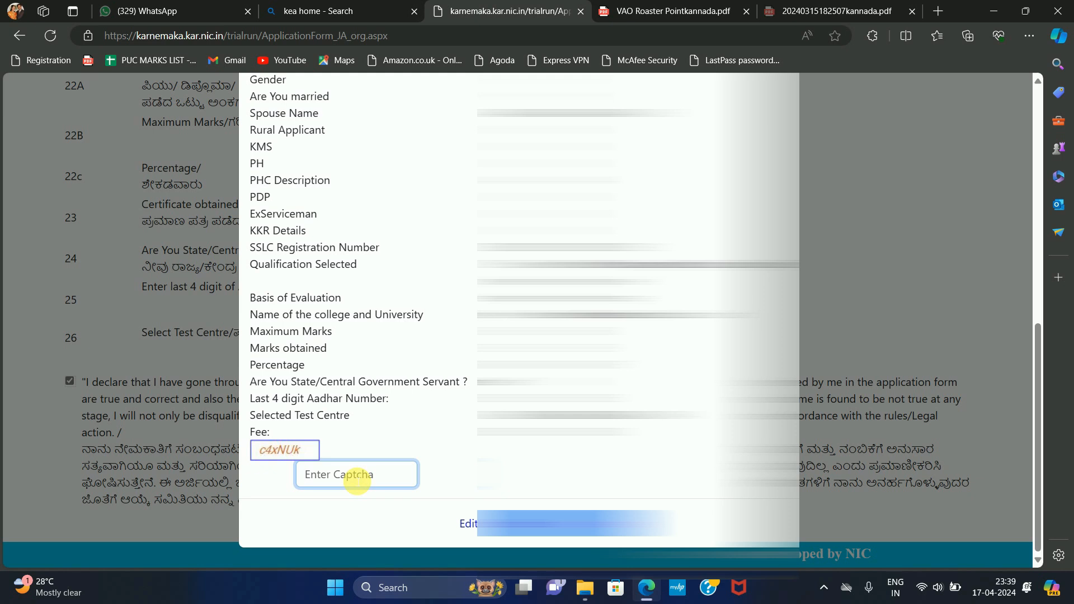
type("c4xNUk")
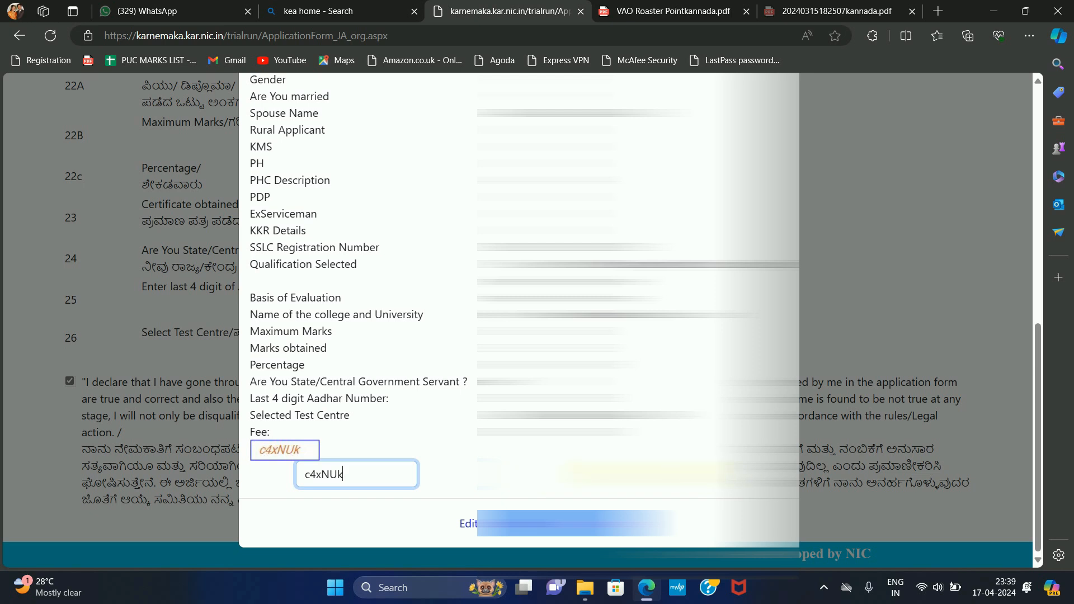
key("Return")
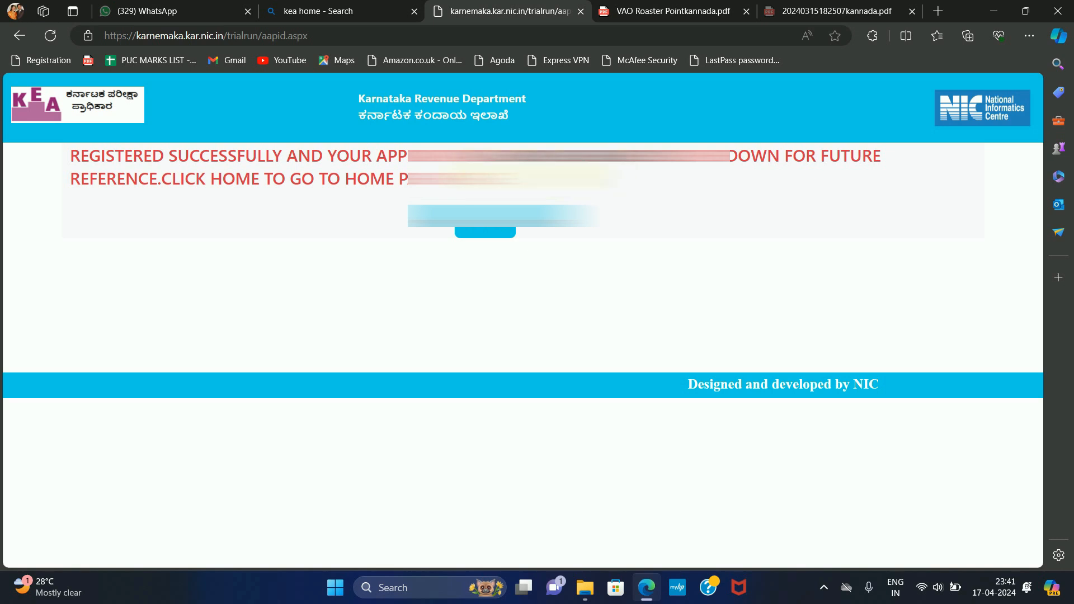
Return to the home page and sign in to the photo and signature upload with the application ID and date of birth.
left_click(488, 232)
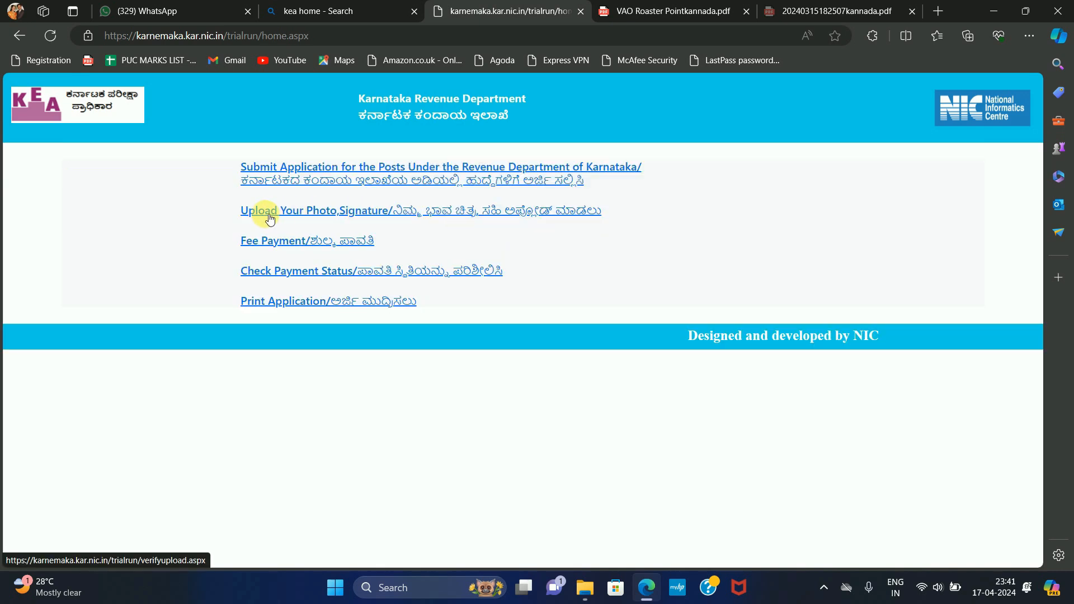
left_click(394, 215)
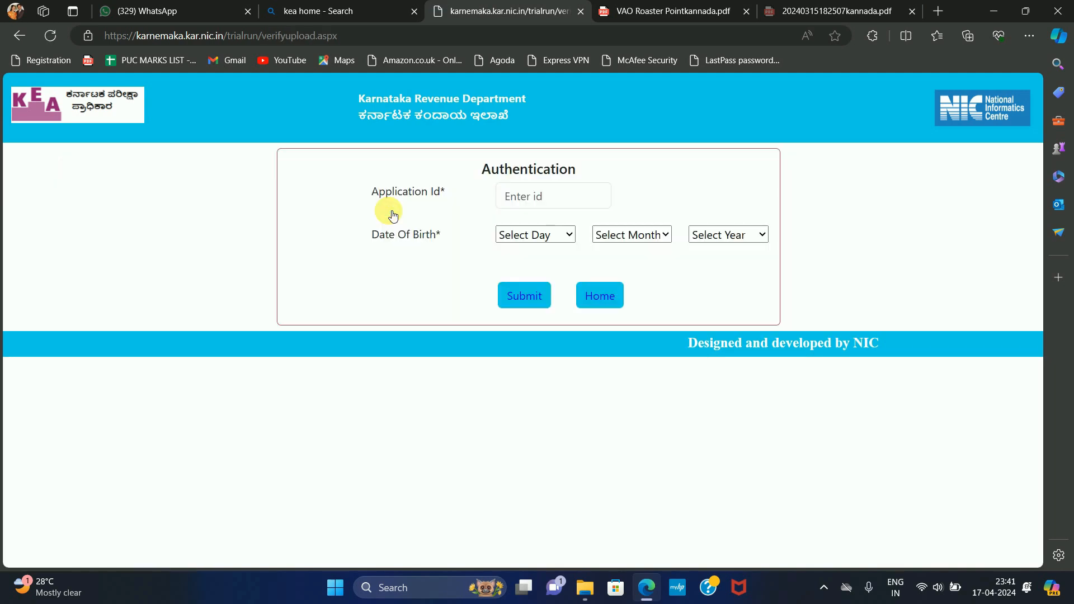
left_click(536, 203)
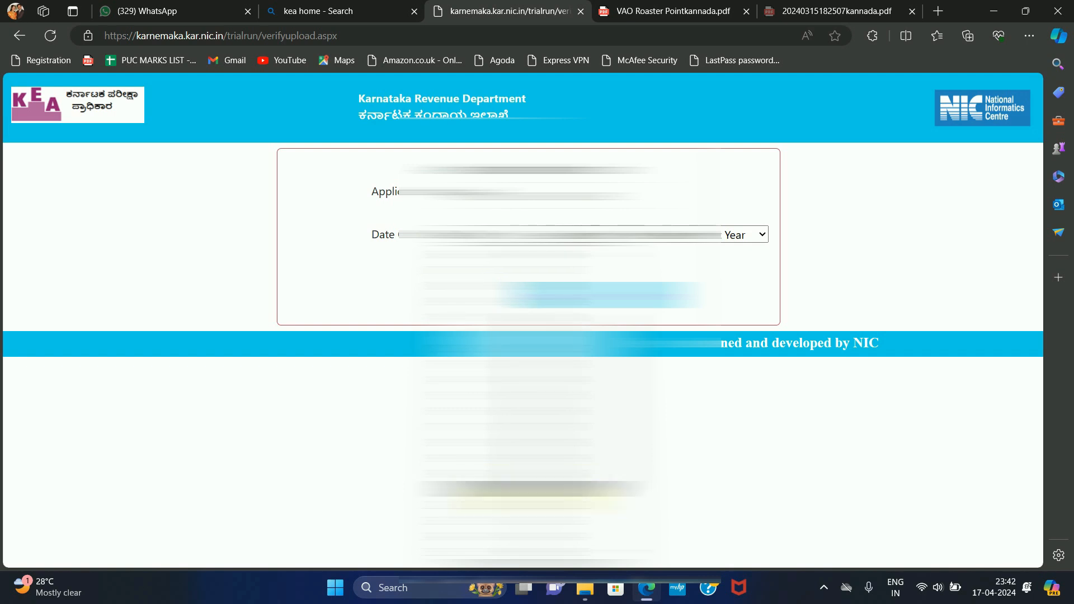
left_click(537, 473)
key("Return")
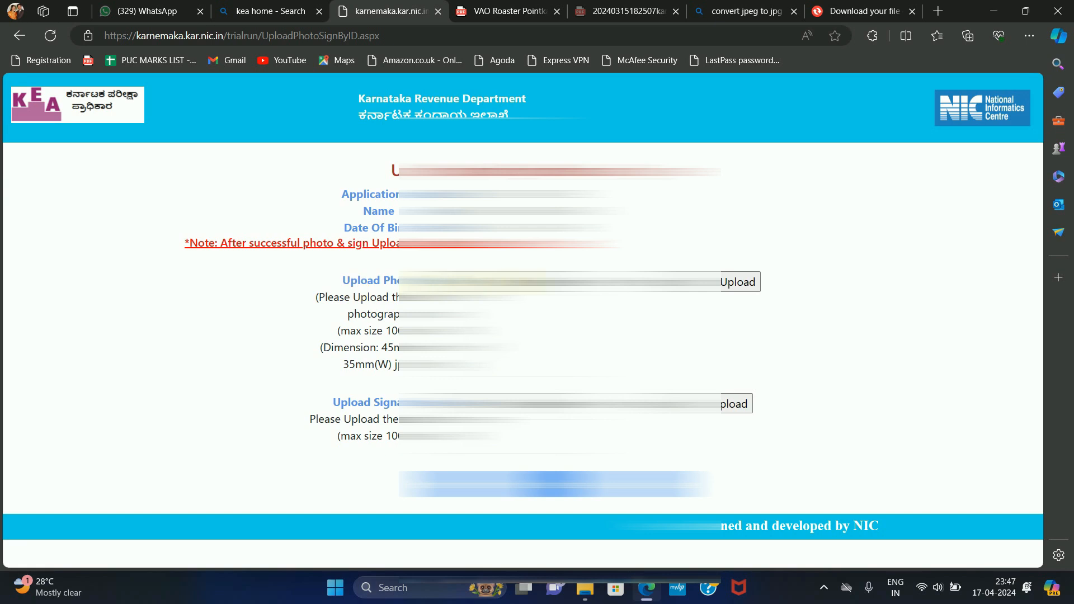
Upload the applicant's photo and signature image files and acknowledge the upload.
left_click(504, 279)
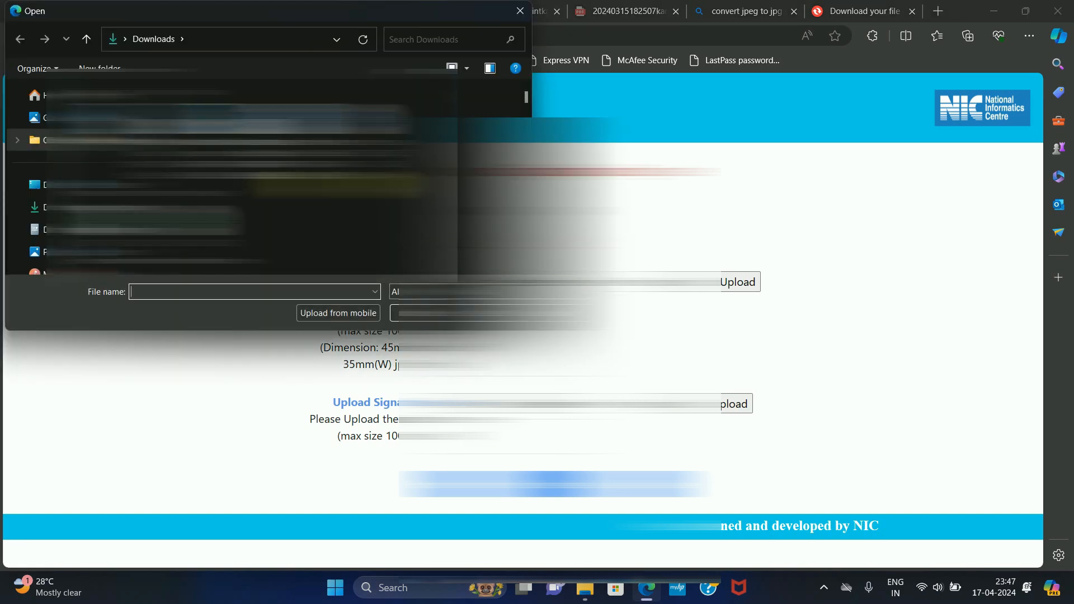
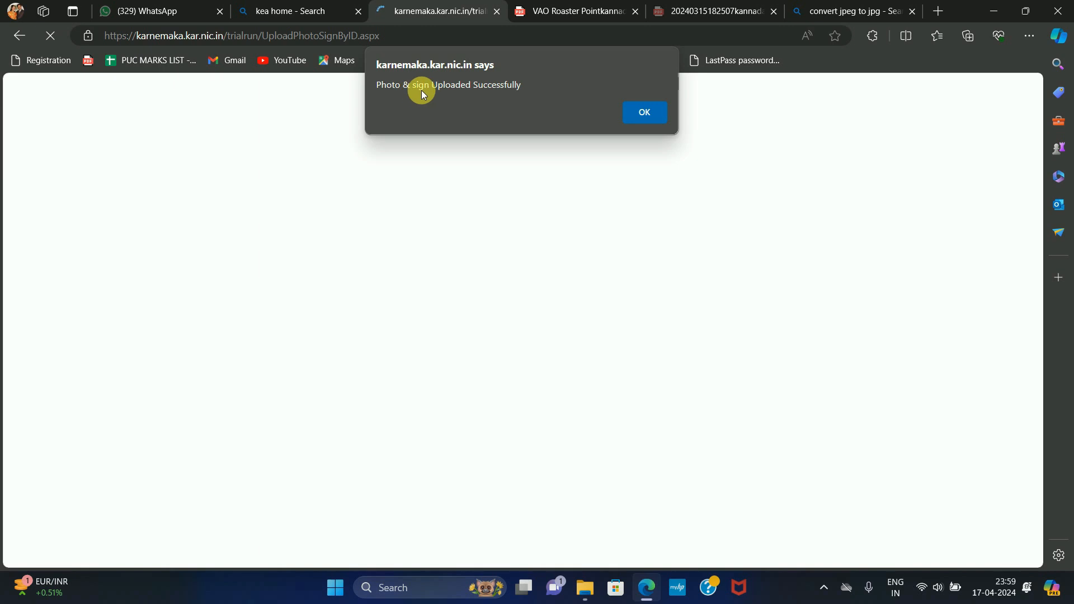
left_click(633, 115)
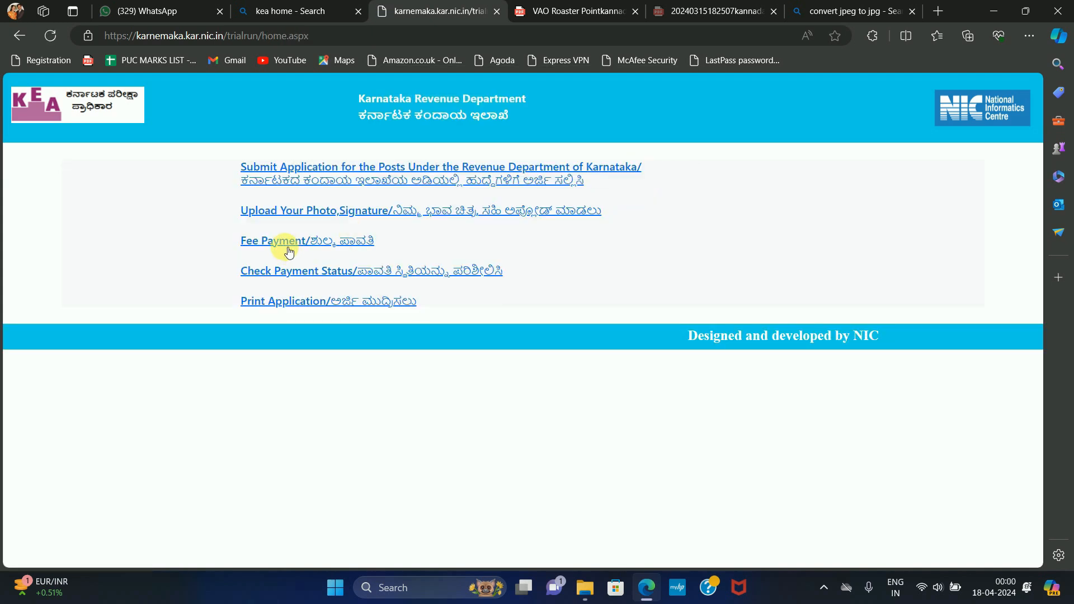
Access the fee payment with the application ID and date of birth, and pay the ₹500.00 fee by QR with BHIM UPI.
left_click(301, 244)
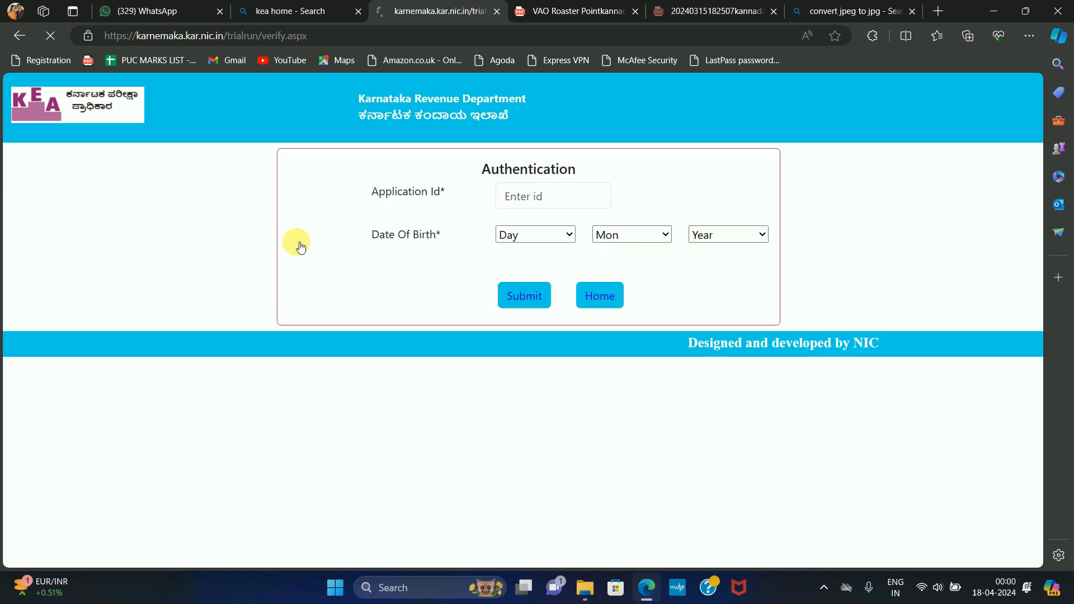
left_click(564, 200)
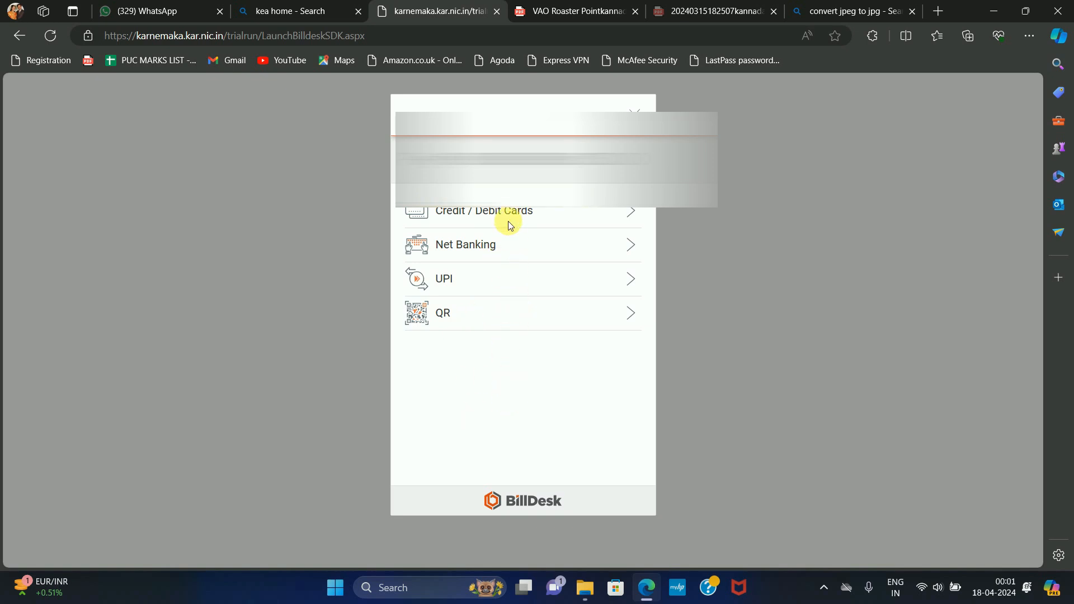
left_click(519, 321)
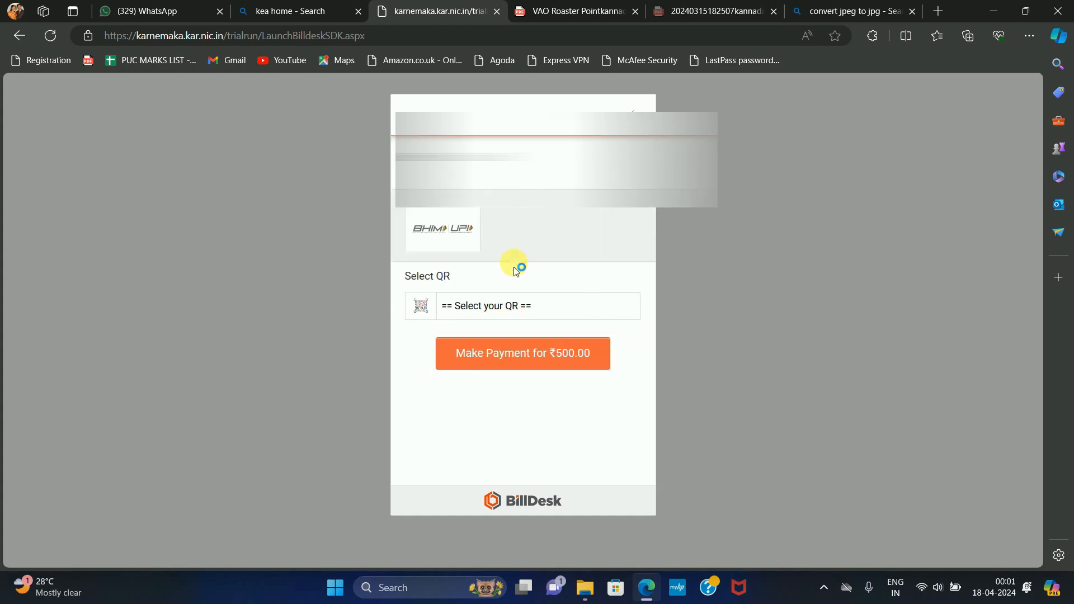
left_click(491, 312)
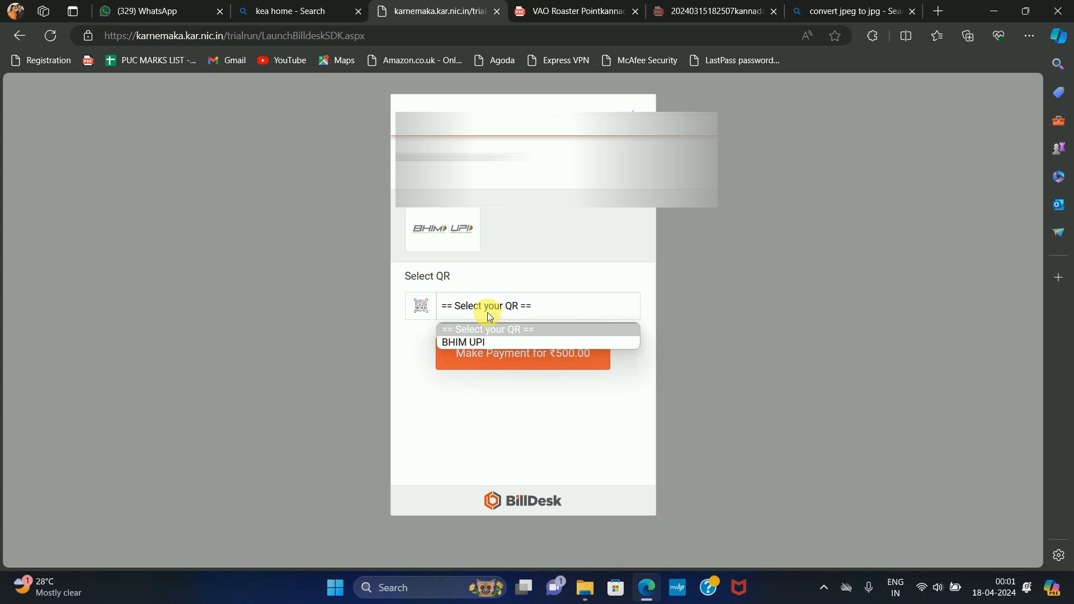
left_click(482, 342)
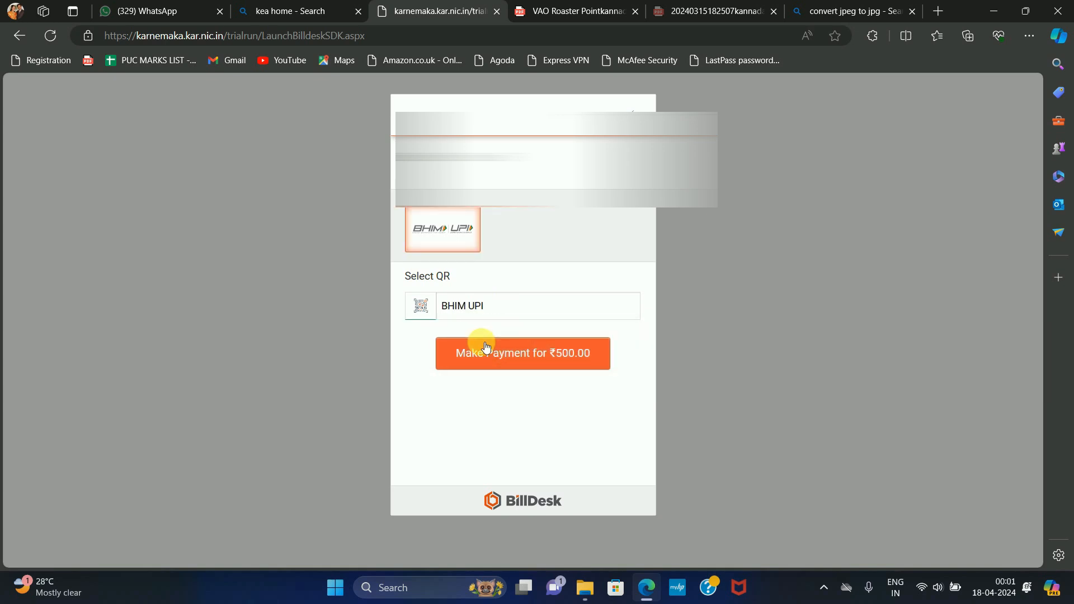
left_click(522, 361)
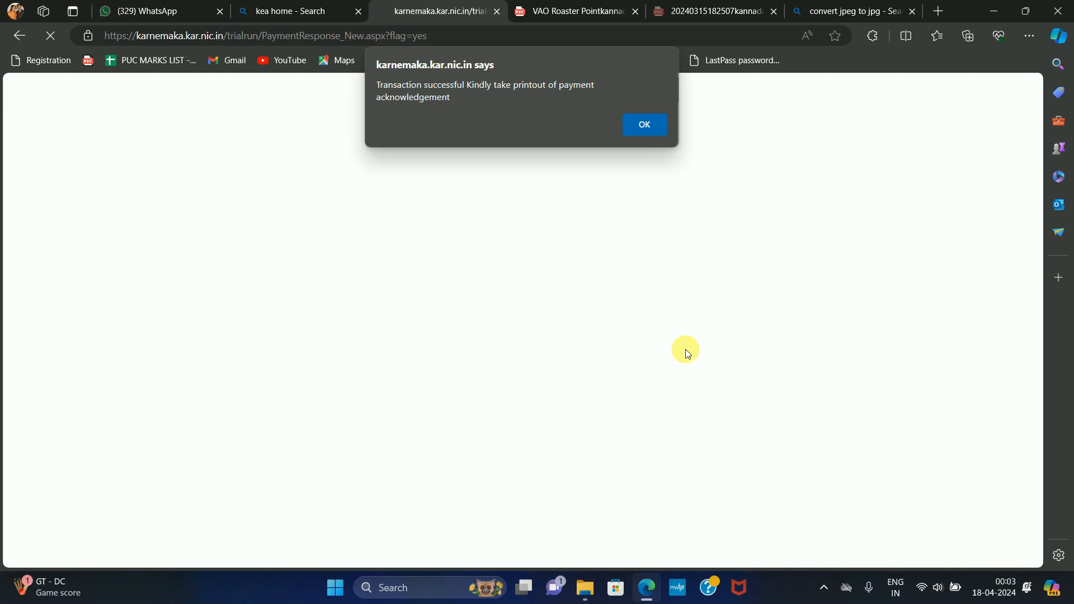
Print the payment acknowledgement with the Save as PDF printer and save it.
left_click(647, 127)
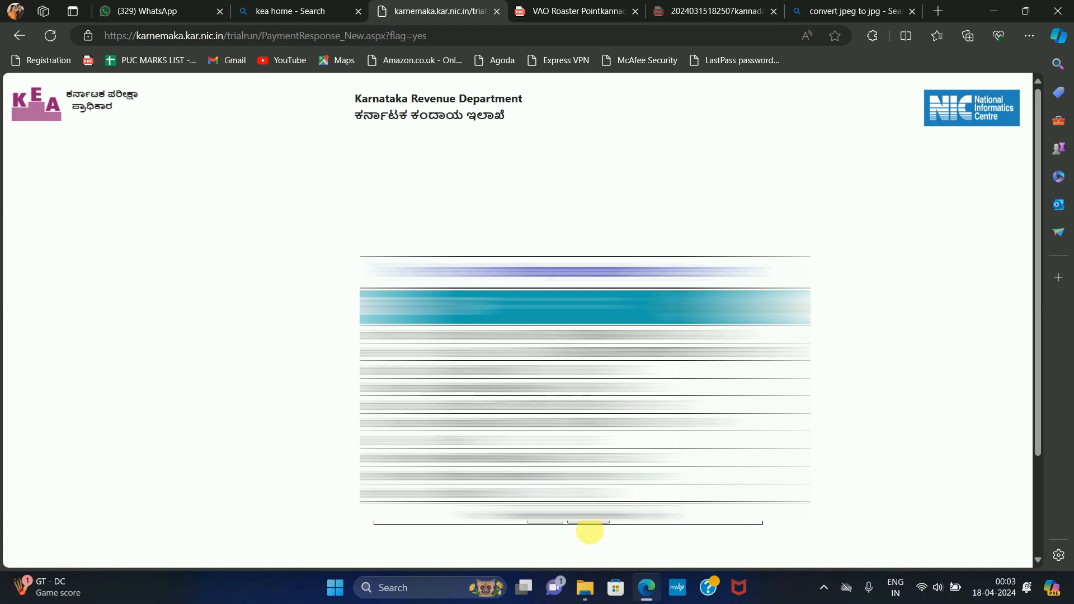
left_click(588, 522)
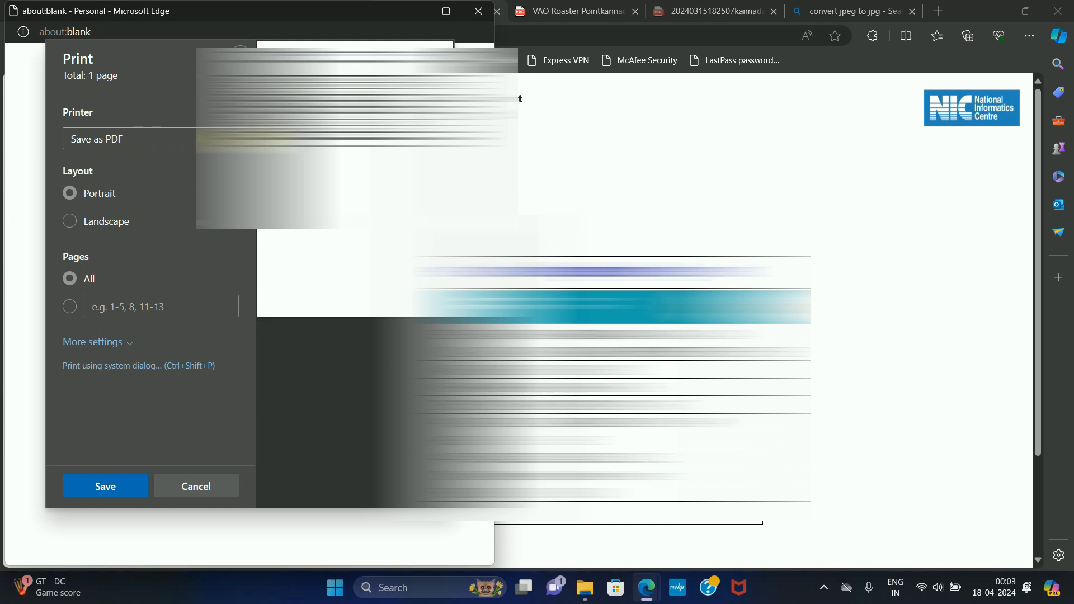
left_click(224, 139)
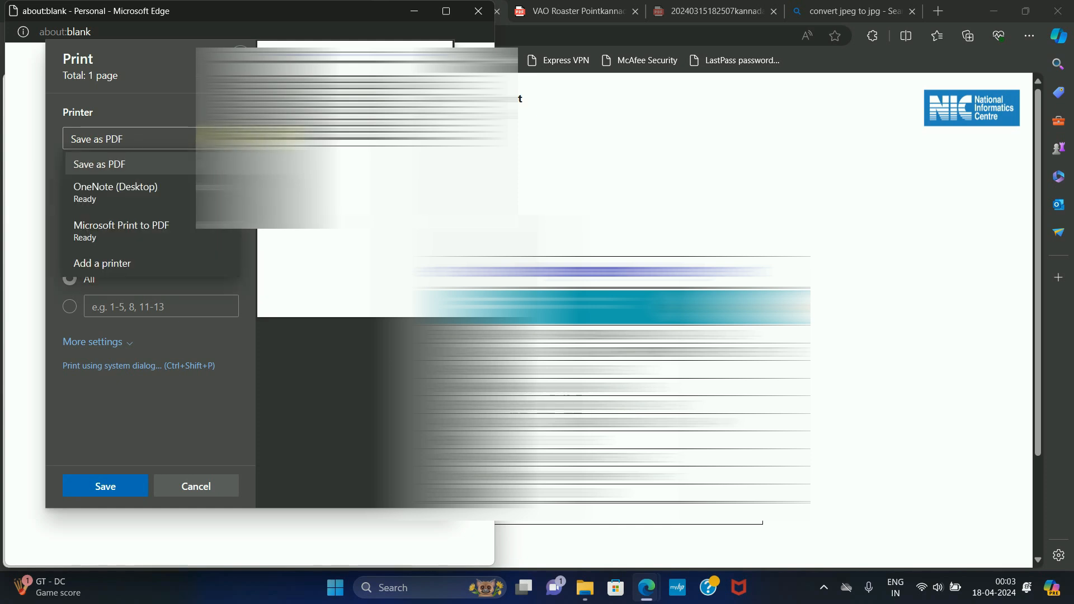
left_click(120, 168)
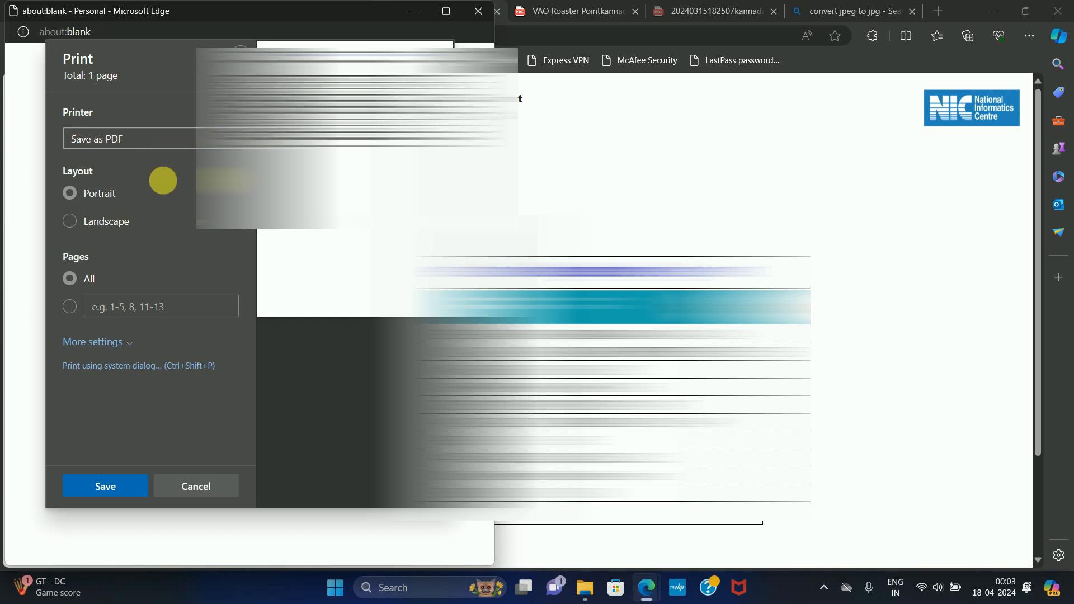
left_click(110, 485)
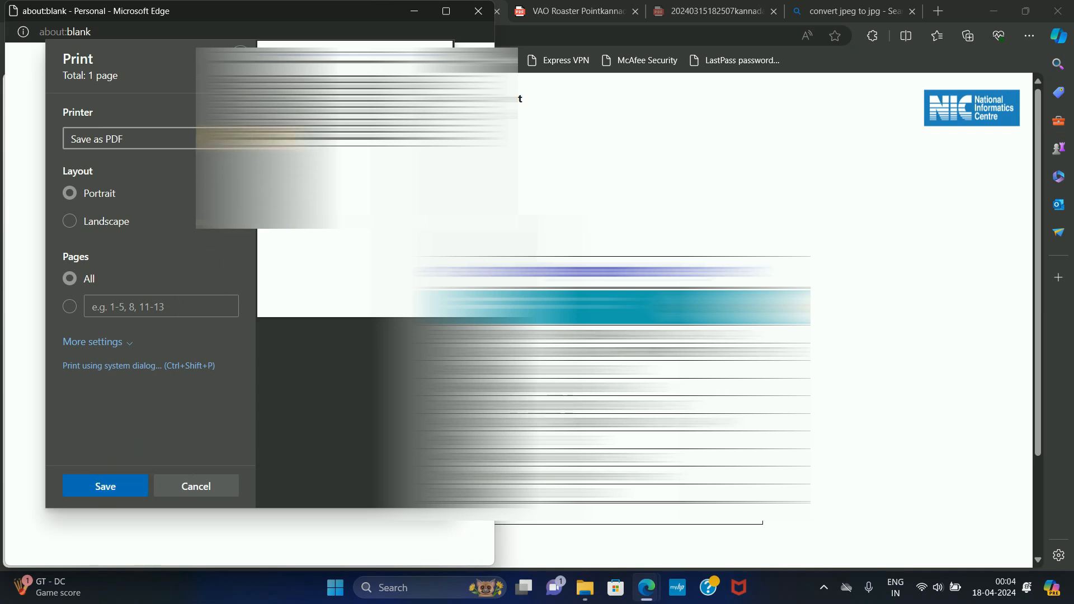
left_click(128, 139)
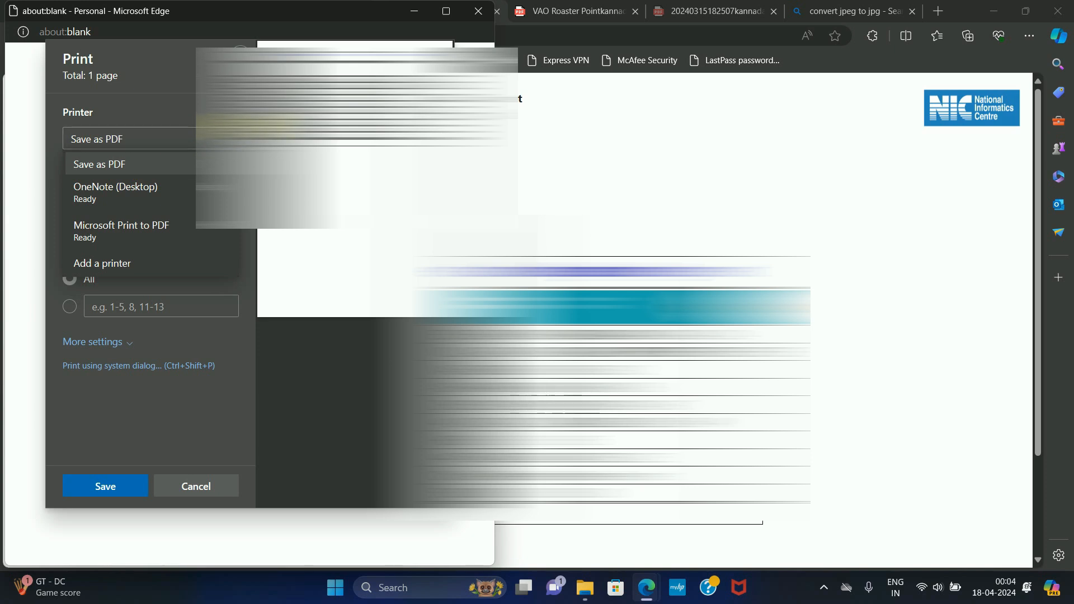
left_click(100, 168)
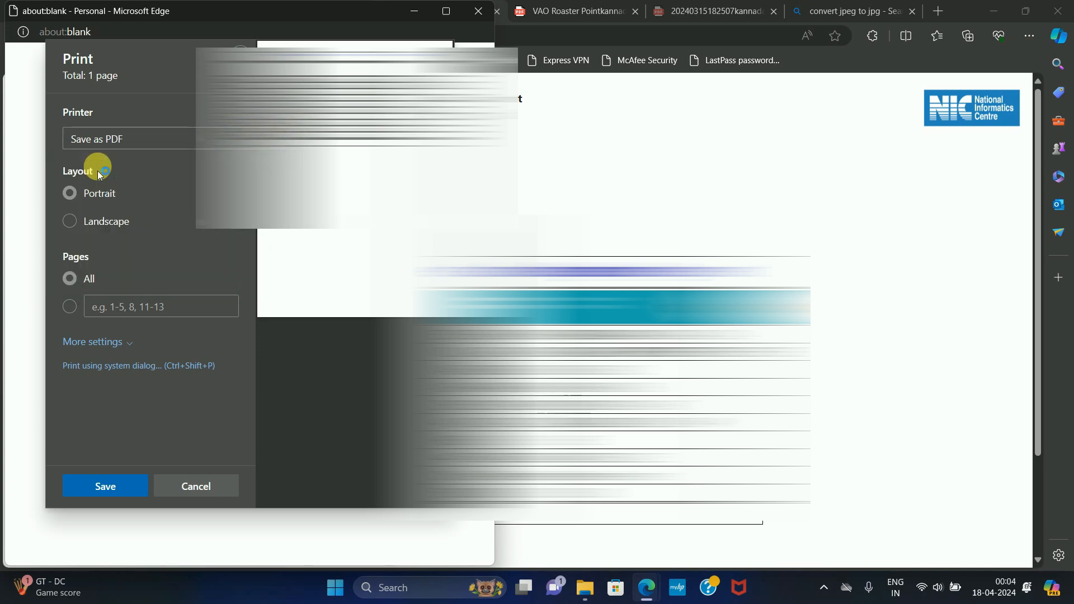
left_click(108, 495)
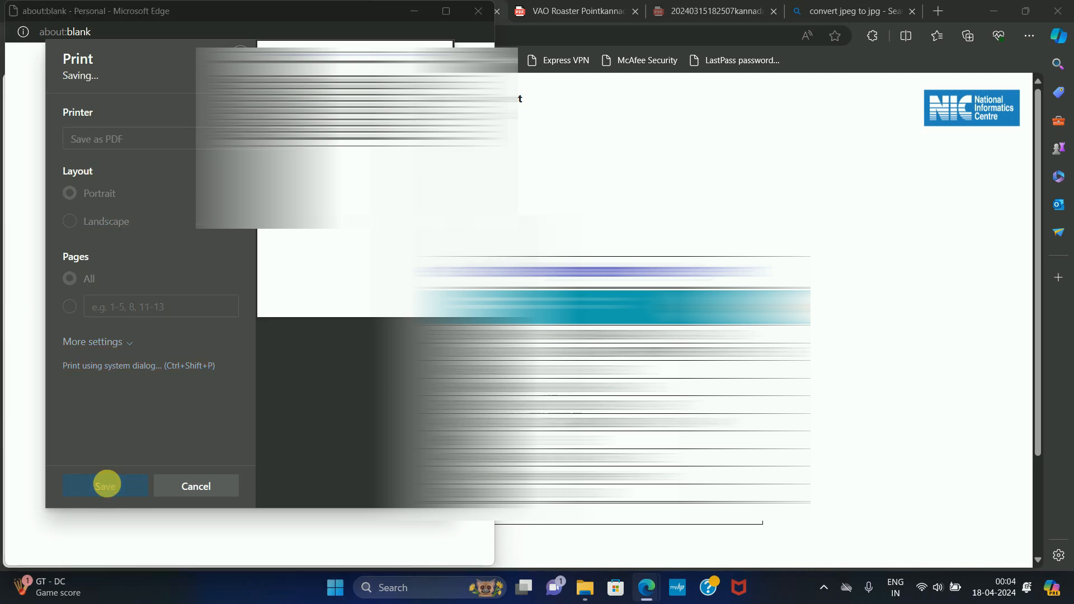